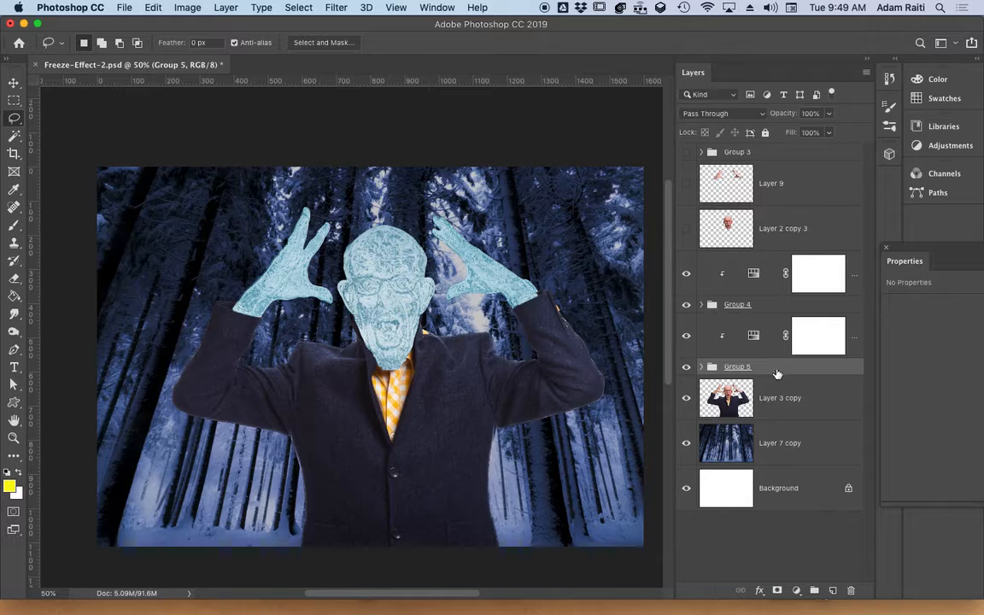
# Step: Expand Group 5 to examine the layers it contains
pyautogui.rightClick(777, 370)
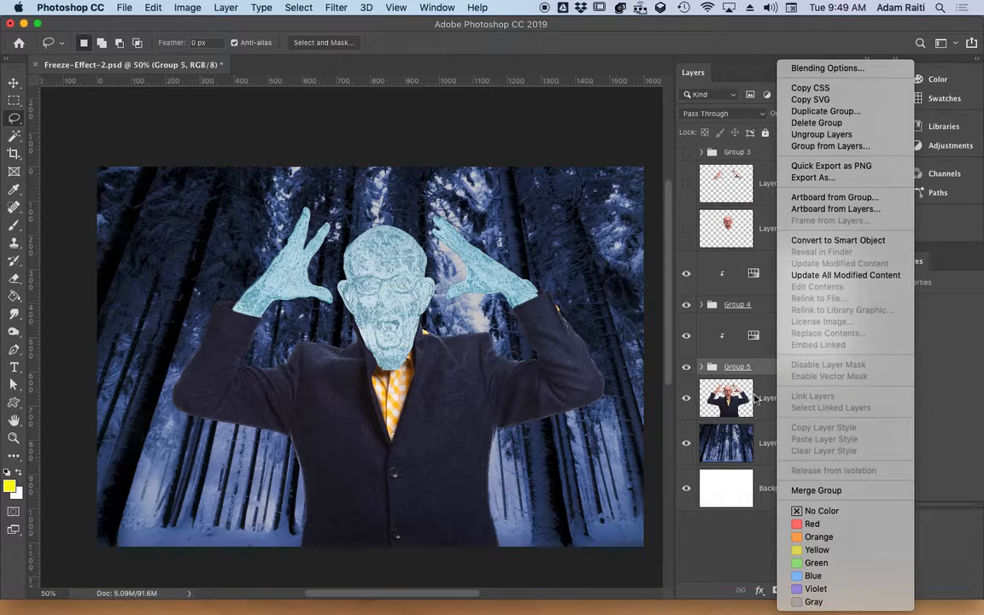
pyautogui.click(730, 415)
pyautogui.click(701, 368)
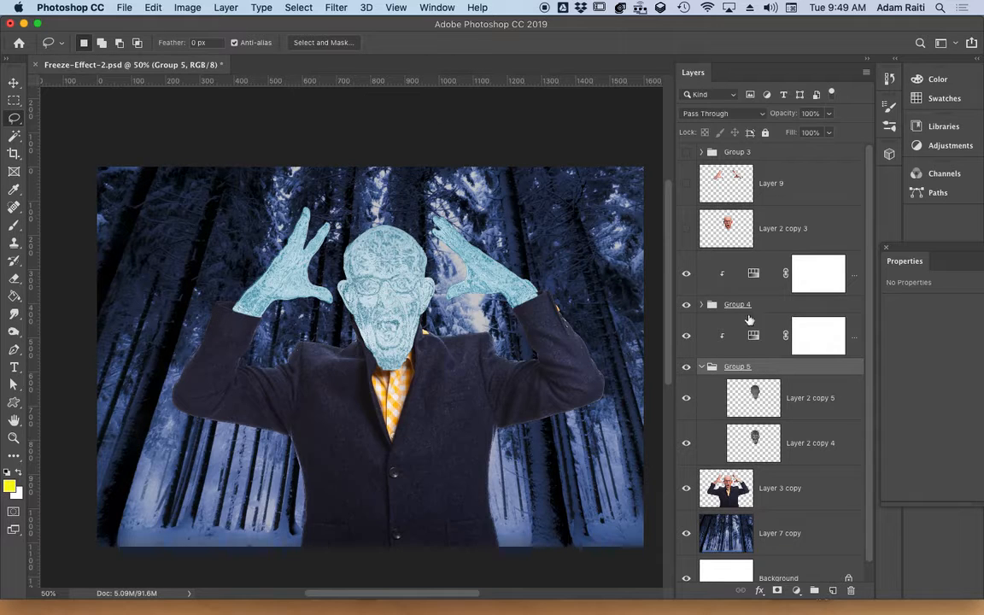
# Step: Select Group 4, which holds the frozen hands, and add a Reveal All layer mask to it
pyautogui.click(797, 304)
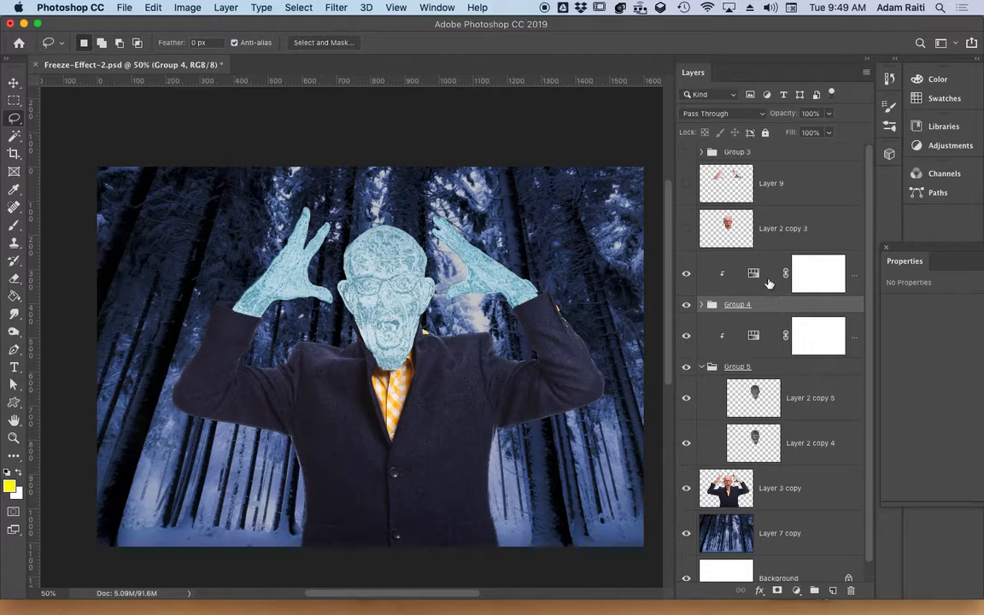
pyautogui.click(702, 154)
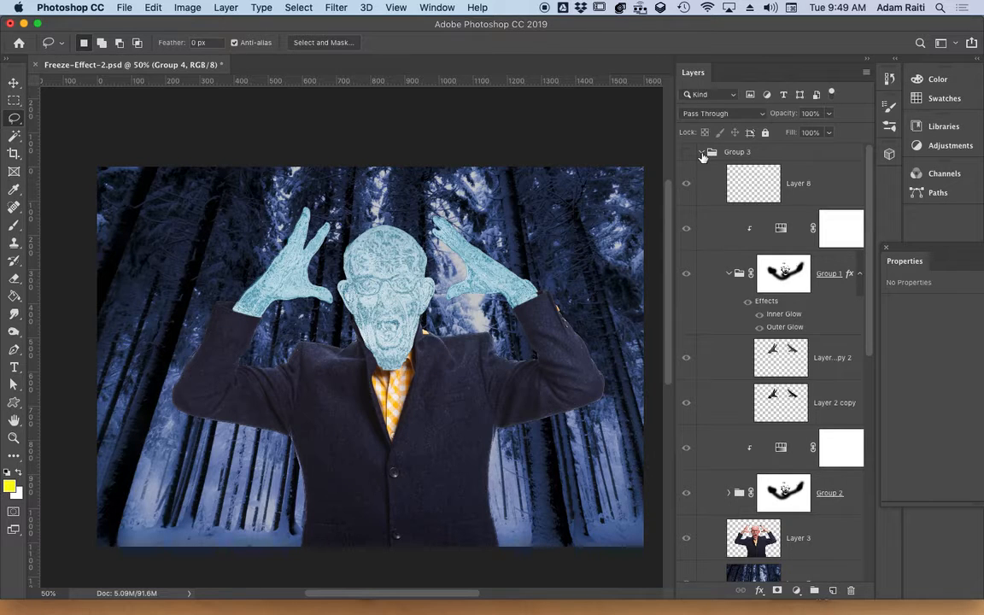
pyautogui.click(701, 153)
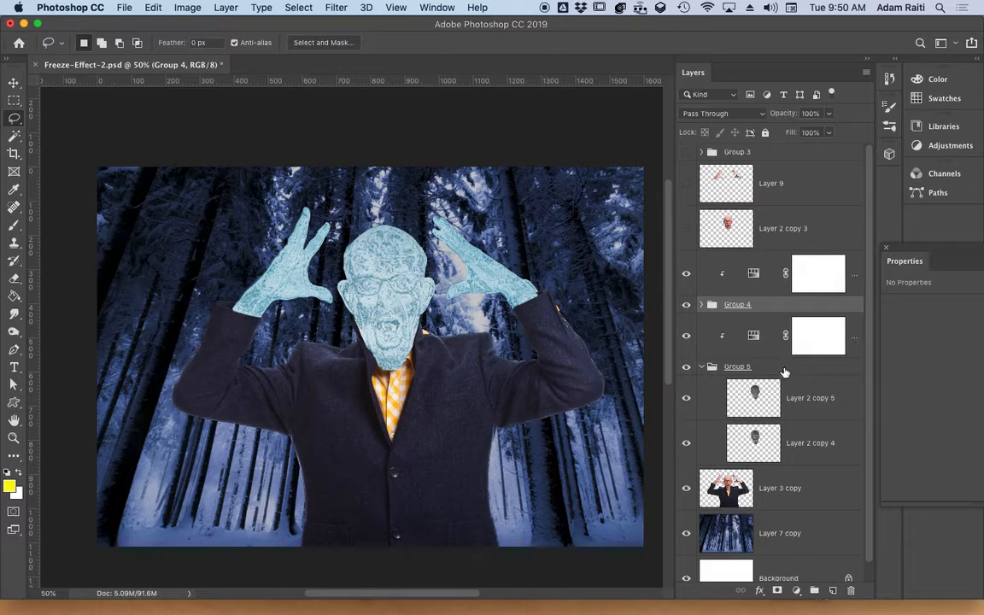
pyautogui.click(226, 7)
pyautogui.moveTo(249, 224)
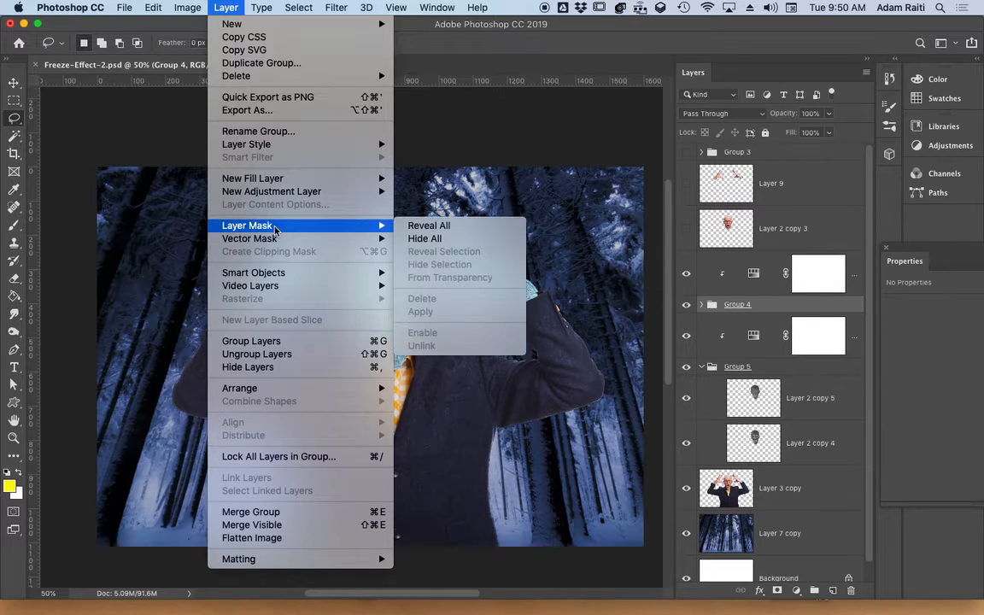
pyautogui.click(430, 225)
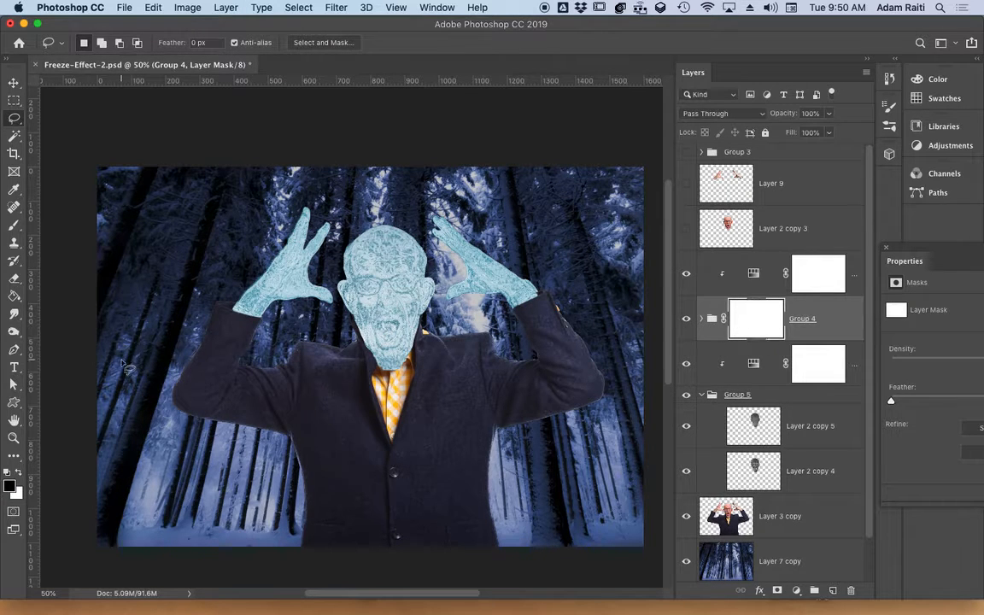
# Step: Choose the Soft Round brush from the General Brushes at 38 px with 0% hardness
pyautogui.press('b')
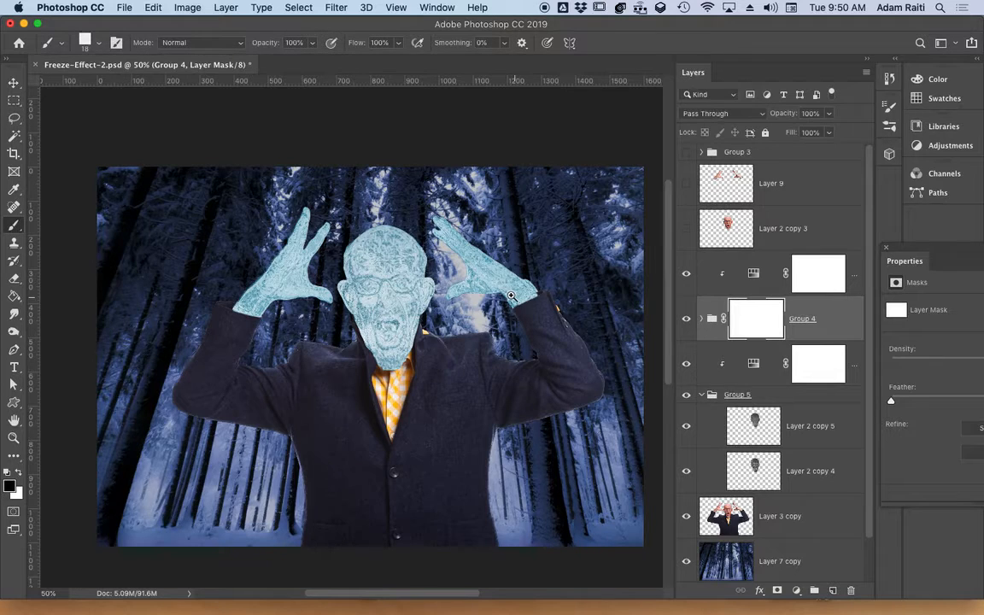
pyautogui.scroll(2, 510, 295)
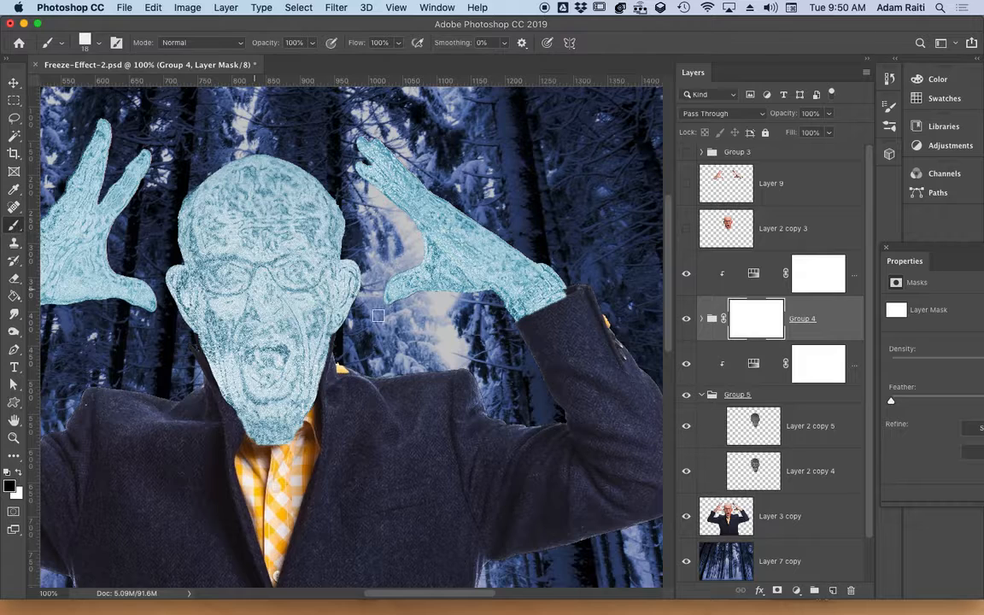
pyautogui.rightClick(436, 309)
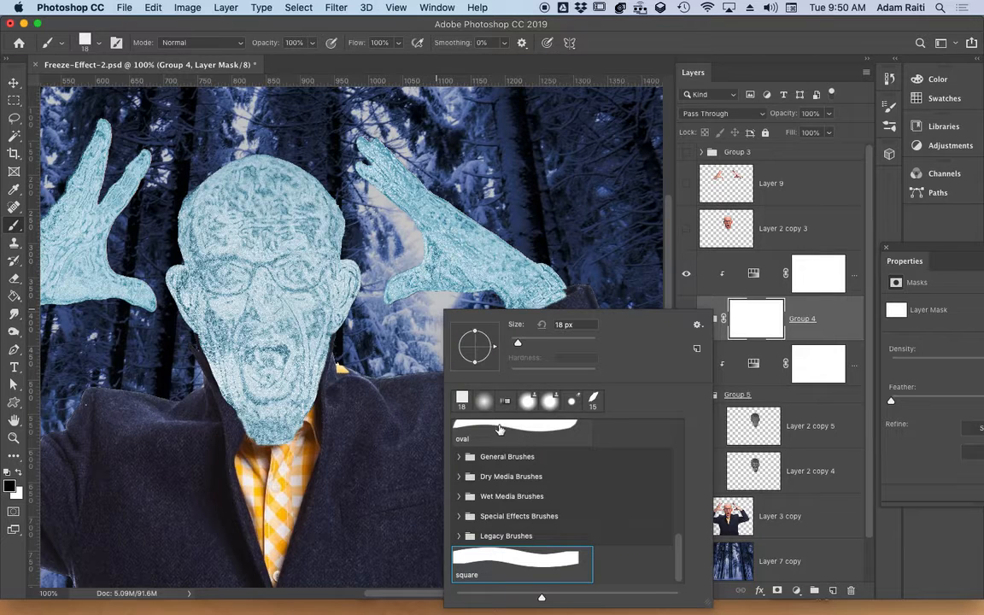
pyautogui.scroll(2, 501, 430)
pyautogui.scroll(-1, 505, 421)
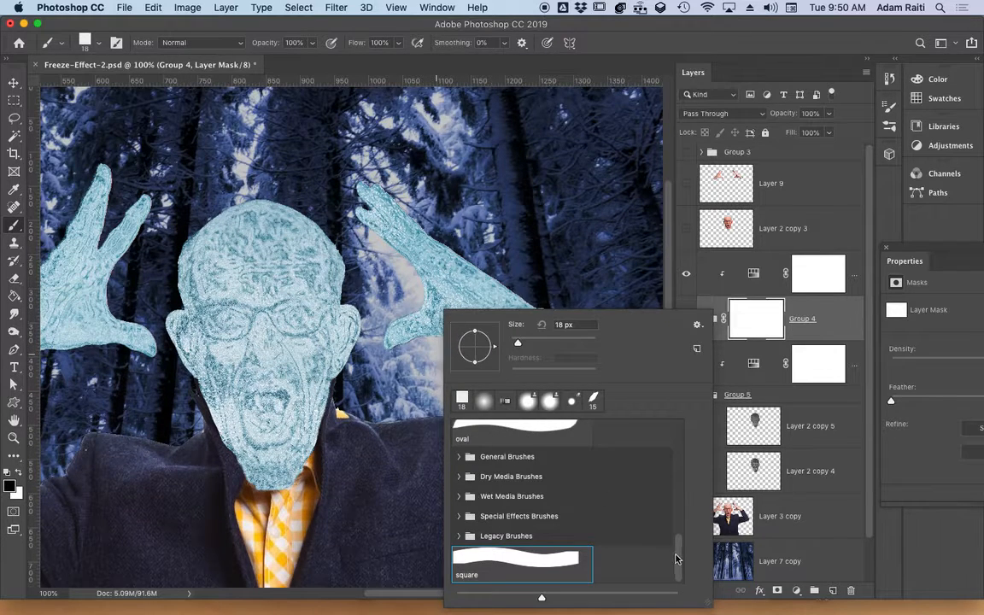
pyautogui.moveTo(676, 558); pyautogui.dragTo(673, 423)
pyautogui.click(532, 455)
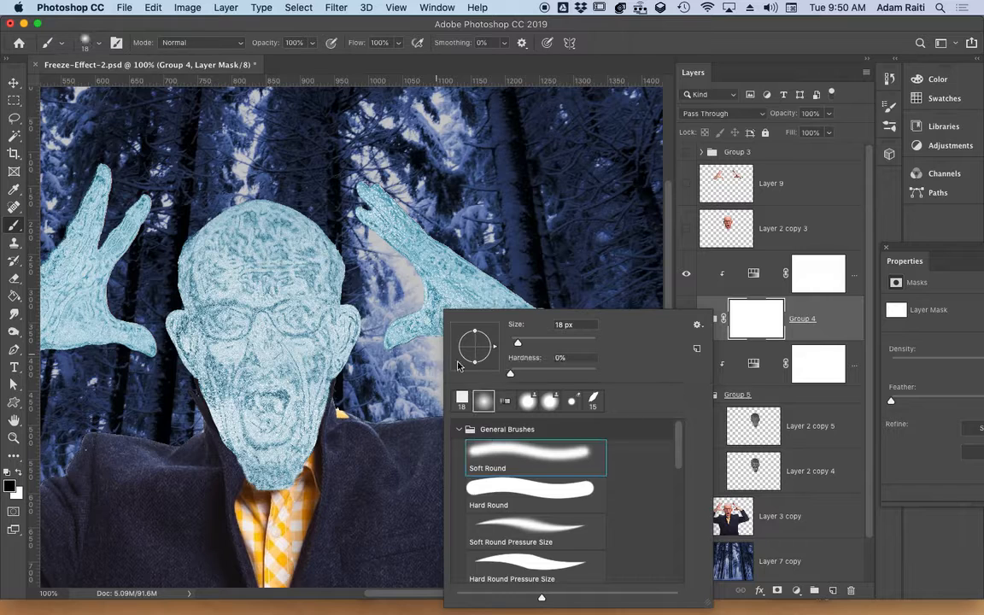
pyautogui.click(525, 340)
# Step: Try a black stroke at 100% flow on the Group 4 mask, across the fingers of the hand with the watch
pyautogui.click(417, 238)
pyautogui.moveTo(397, 264); pyautogui.dragTo(428, 233)
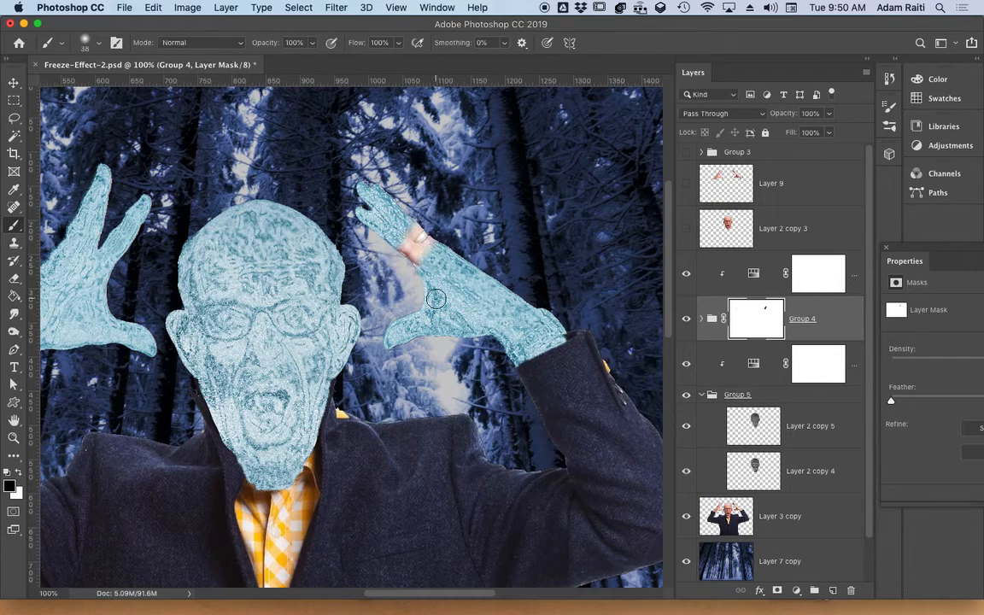
pyautogui.press('super+z')
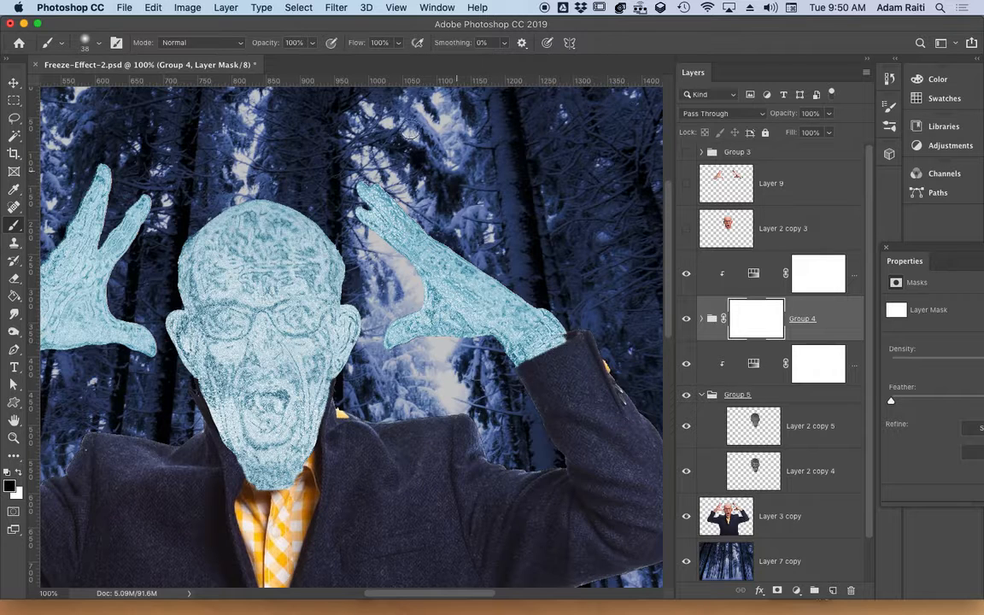
# Step: Lower the brush flow to 15% and paint black on the Group 4 mask over both wrists to reveal the skin and watch
pyautogui.moveTo(360, 46); pyautogui.dragTo(312, 58)
pyautogui.moveTo(561, 345)
pyautogui.mouseDown()
pyautogui.moveTo(518, 367)
pyautogui.moveTo(560, 345)
pyautogui.moveTo(542, 334)
pyautogui.moveTo(523, 358)
pyautogui.moveTo(562, 342)
pyautogui.moveTo(538, 329)
pyautogui.moveTo(511, 366)
pyautogui.moveTo(501, 346)
pyautogui.moveTo(457, 318)
pyautogui.moveTo(547, 338)
pyautogui.moveTo(571, 361)
pyautogui.mouseUp()
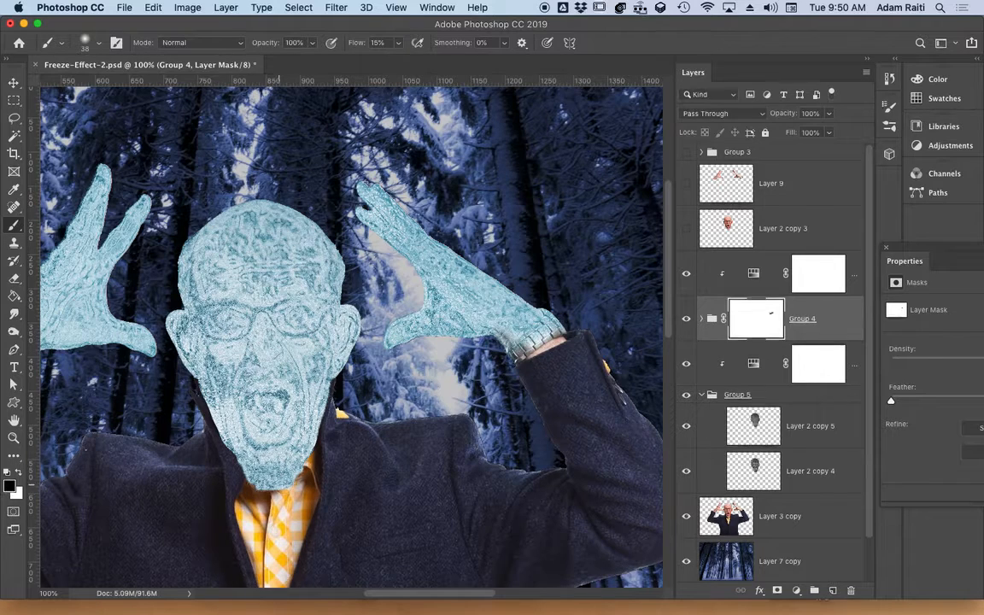
pyautogui.moveTo(303, 406); pyautogui.dragTo(466, 402)
pyautogui.moveTo(195, 374)
pyautogui.mouseDown()
pyautogui.moveTo(167, 372)
pyautogui.moveTo(201, 358)
pyautogui.moveTo(137, 381)
pyautogui.moveTo(127, 375)
pyautogui.moveTo(191, 351)
pyautogui.moveTo(172, 379)
pyautogui.moveTo(131, 368)
pyautogui.moveTo(128, 354)
pyautogui.moveTo(104, 373)
pyautogui.moveTo(156, 370)
pyautogui.moveTo(191, 342)
pyautogui.moveTo(195, 364)
pyautogui.moveTo(167, 388)
pyautogui.moveTo(141, 381)
pyautogui.moveTo(154, 348)
pyautogui.moveTo(166, 354)
pyautogui.moveTo(109, 354)
pyautogui.moveTo(132, 361)
pyautogui.moveTo(163, 350)
pyautogui.moveTo(170, 335)
pyautogui.moveTo(181, 351)
pyautogui.moveTo(219, 373)
pyautogui.mouseUp()
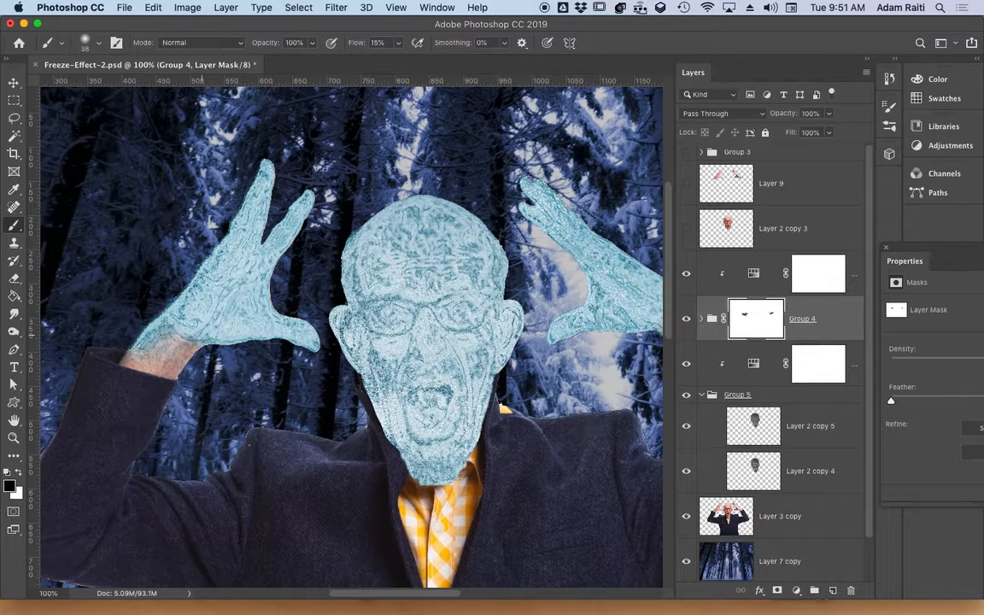
# Step: Choose the KYLE Ultimate Pencil Hard brush from the Dry Media Brushes and set its size to 27 px
pyautogui.rightClick(313, 280)
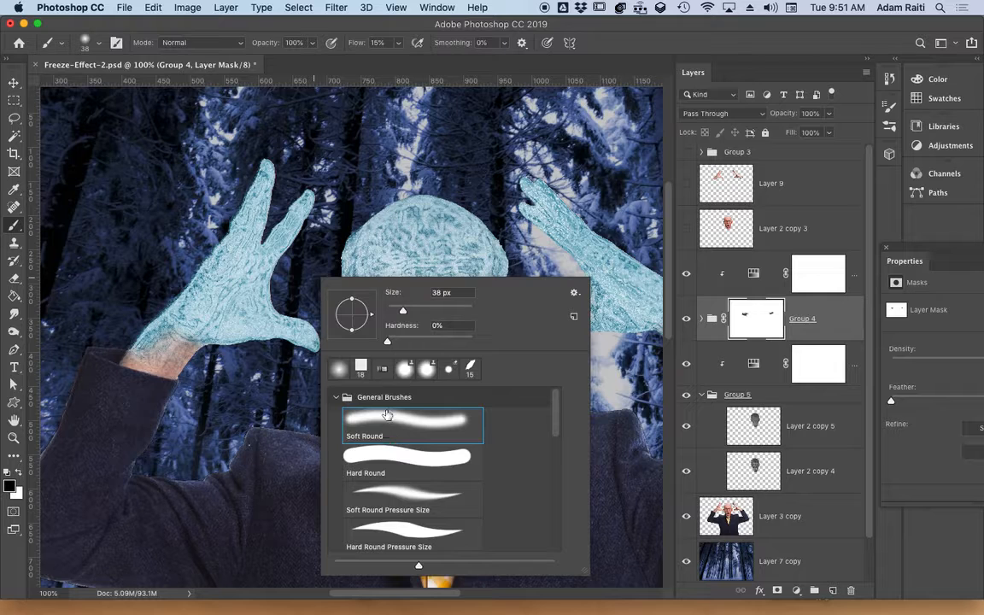
pyautogui.scroll(-10, 556, 423)
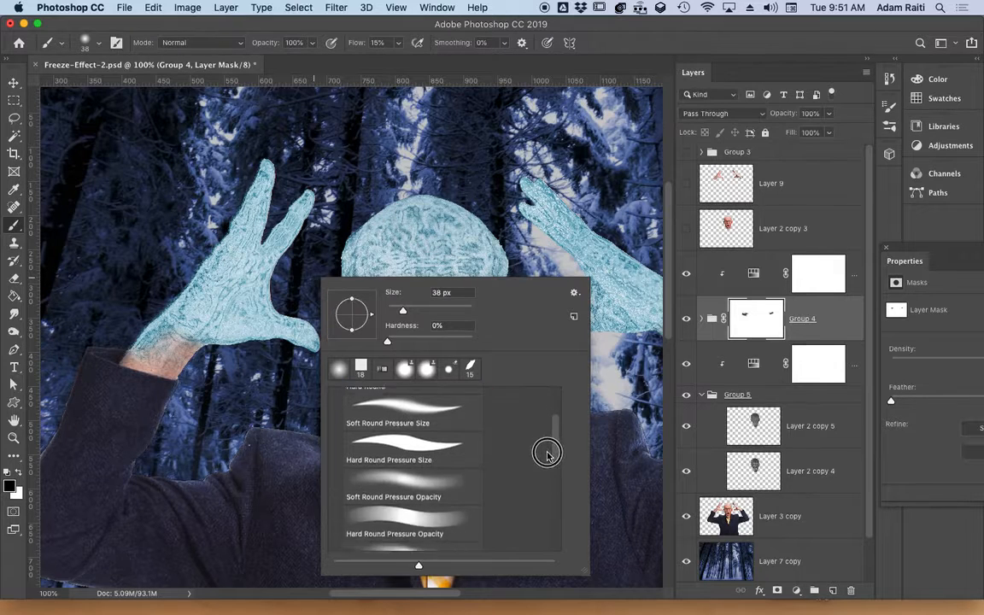
pyautogui.scroll(-5, 547, 495)
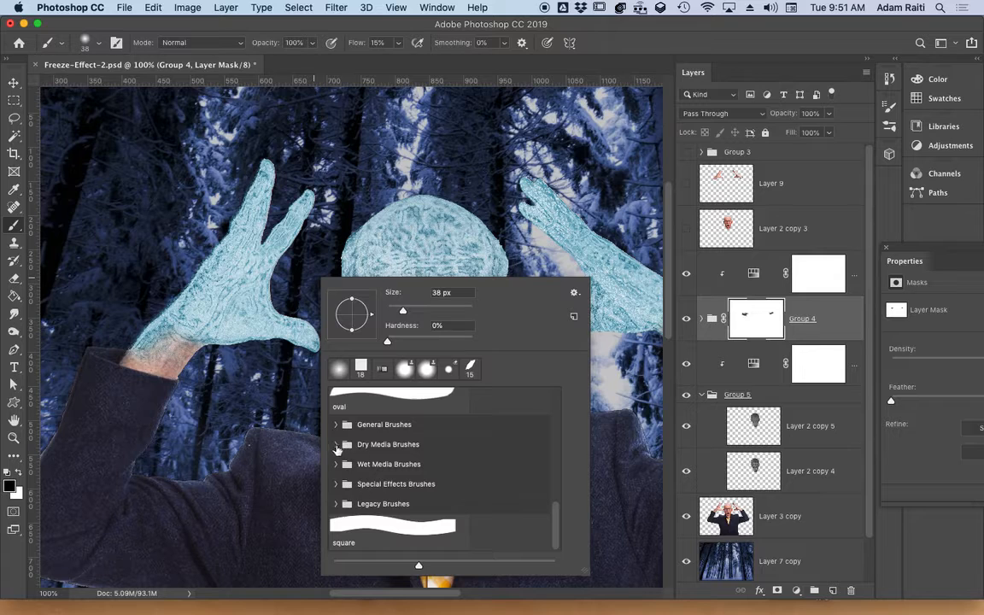
pyautogui.click(337, 445)
pyautogui.click(408, 477)
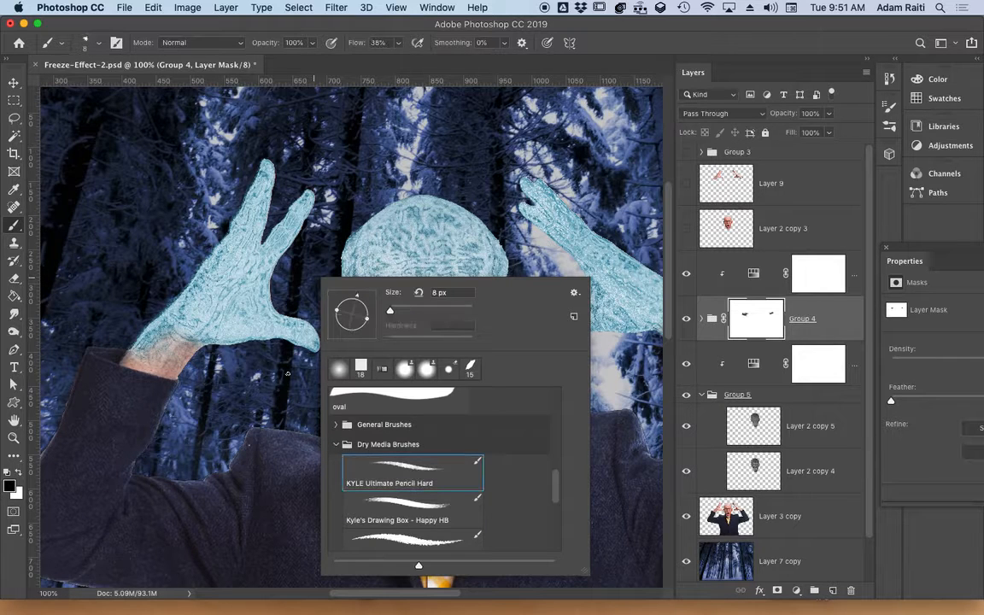
pyautogui.click(403, 310)
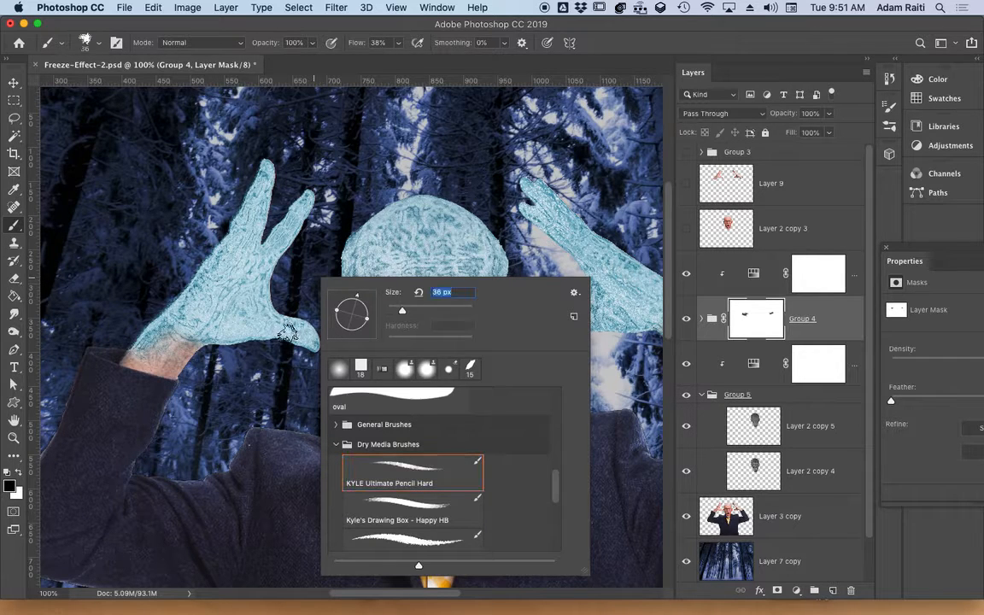
pyautogui.click(398, 309)
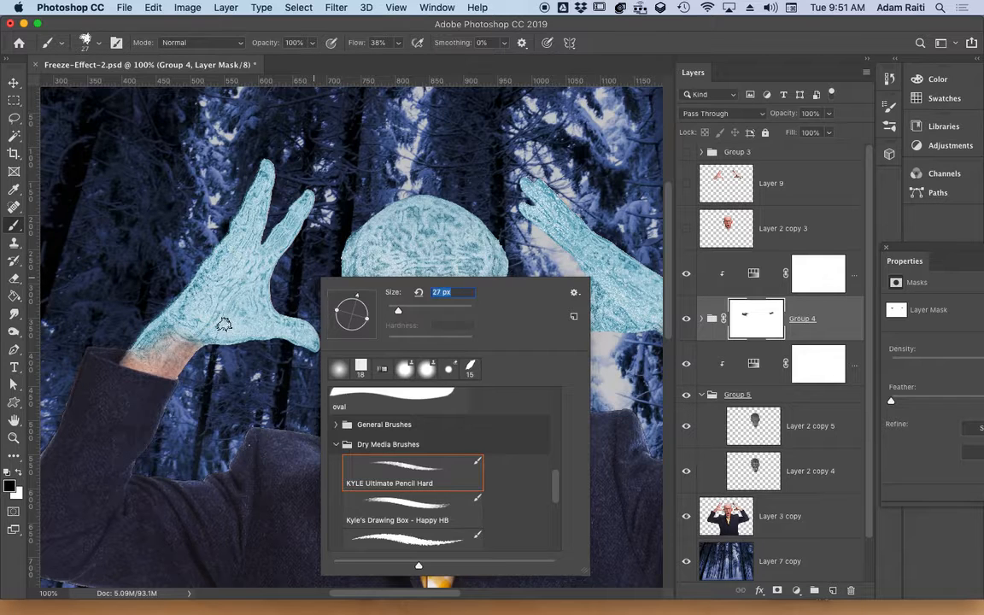
# Step: Undo the test stroke, set the flow to 27%, and paint textured skin patches into the palm of the hand without the watch
pyautogui.moveTo(224, 325); pyautogui.dragTo(235, 333)
pyautogui.press('super+z')
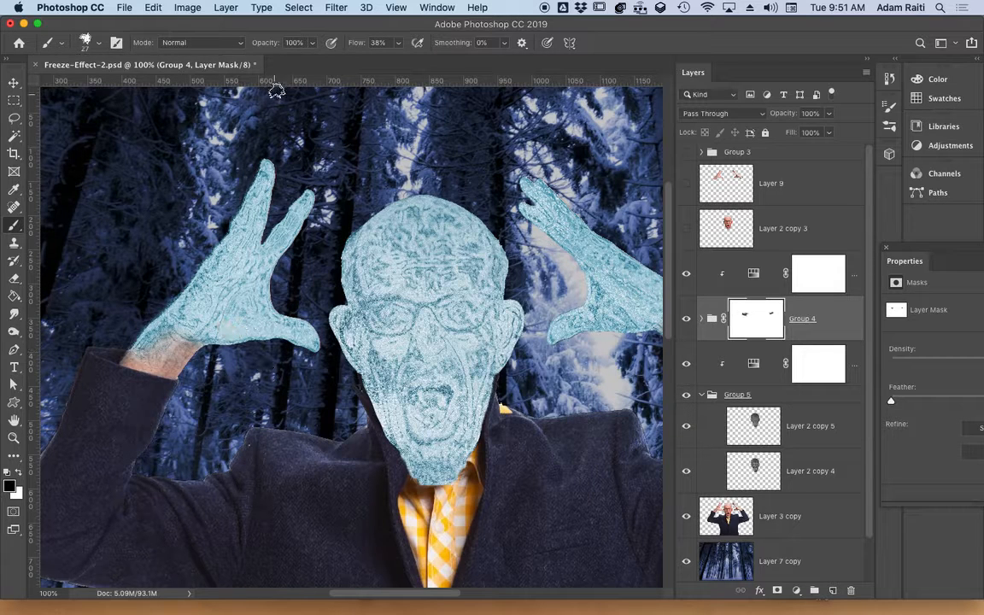
pyautogui.moveTo(353, 47); pyautogui.dragTo(294, 45)
pyautogui.moveTo(210, 338)
pyautogui.mouseDown()
pyautogui.moveTo(176, 338)
pyautogui.moveTo(197, 334)
pyautogui.moveTo(181, 337)
pyautogui.moveTo(186, 318)
pyautogui.moveTo(272, 308)
pyautogui.moveTo(300, 203)
pyautogui.moveTo(257, 307)
pyautogui.mouseUp()
pyautogui.keyDown('super'); pyautogui.click(212, 341); pyautogui.keyUp('super')
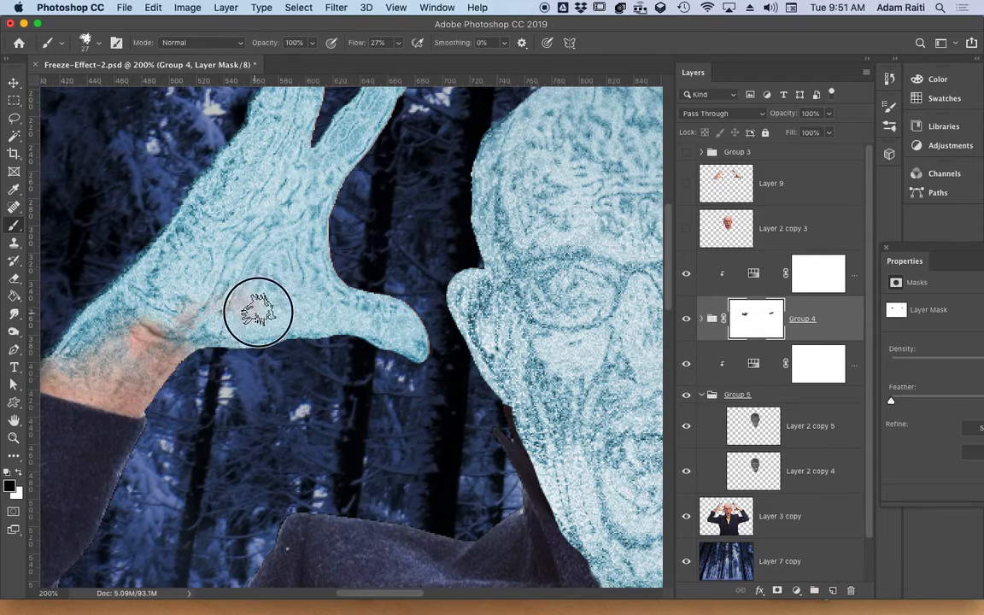
# Step: Reduce the brush size to 12 px and roughen the edge of the ice along the wrist without the watch
pyautogui.rightClick(181, 345)
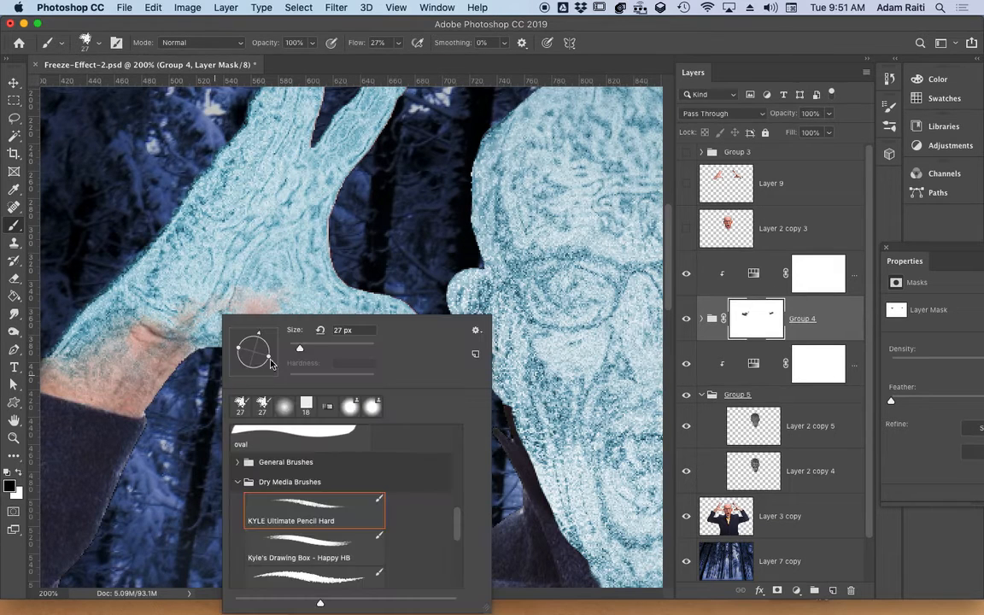
pyautogui.click(123, 354)
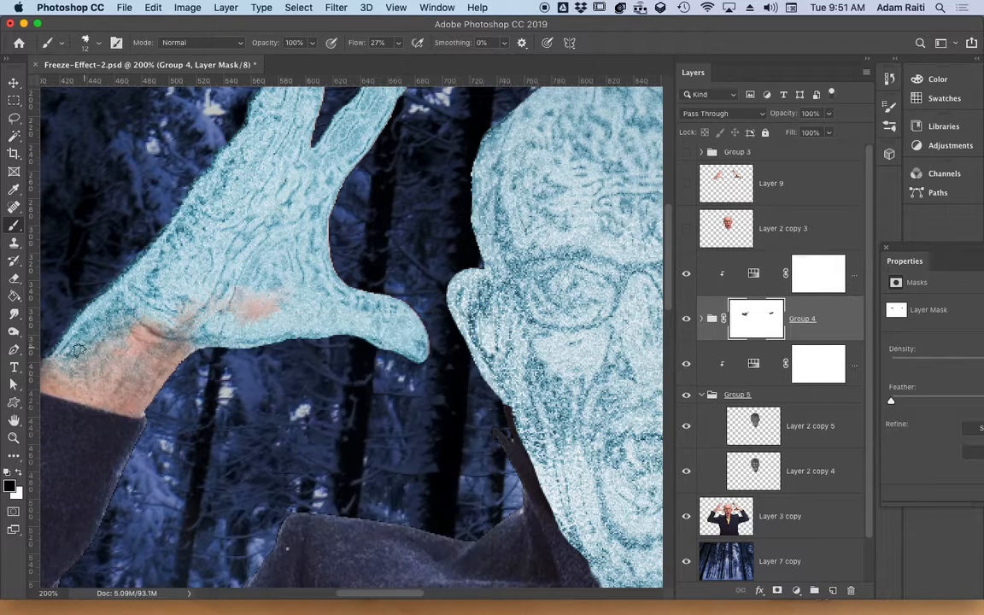
pyautogui.moveTo(89, 372)
pyautogui.mouseDown()
pyautogui.moveTo(57, 375)
pyautogui.moveTo(142, 384)
pyautogui.moveTo(200, 351)
pyautogui.moveTo(227, 350)
pyautogui.moveTo(160, 314)
pyautogui.moveTo(92, 344)
pyautogui.moveTo(230, 291)
pyautogui.moveTo(134, 356)
pyautogui.moveTo(56, 338)
pyautogui.mouseUp()
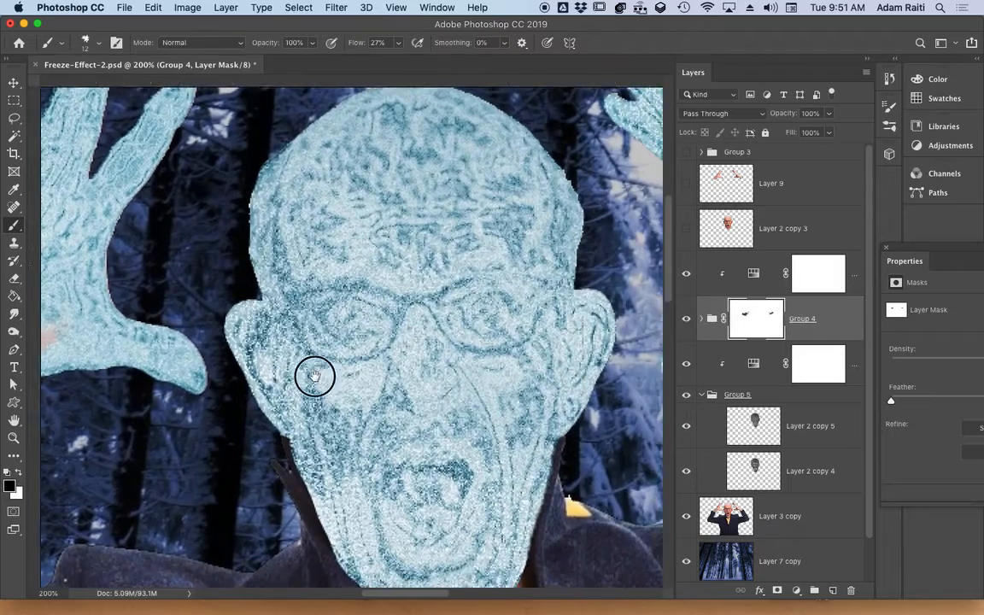
# Step: Paint black on the Group 4 mask around the watch band to break up the ice edge, and touch up the other wrist
pyautogui.moveTo(314, 378); pyautogui.dragTo(44, 345)
pyautogui.moveTo(424, 327)
pyautogui.mouseDown()
pyautogui.moveTo(520, 292)
pyautogui.moveTo(515, 301)
pyautogui.mouseUp()
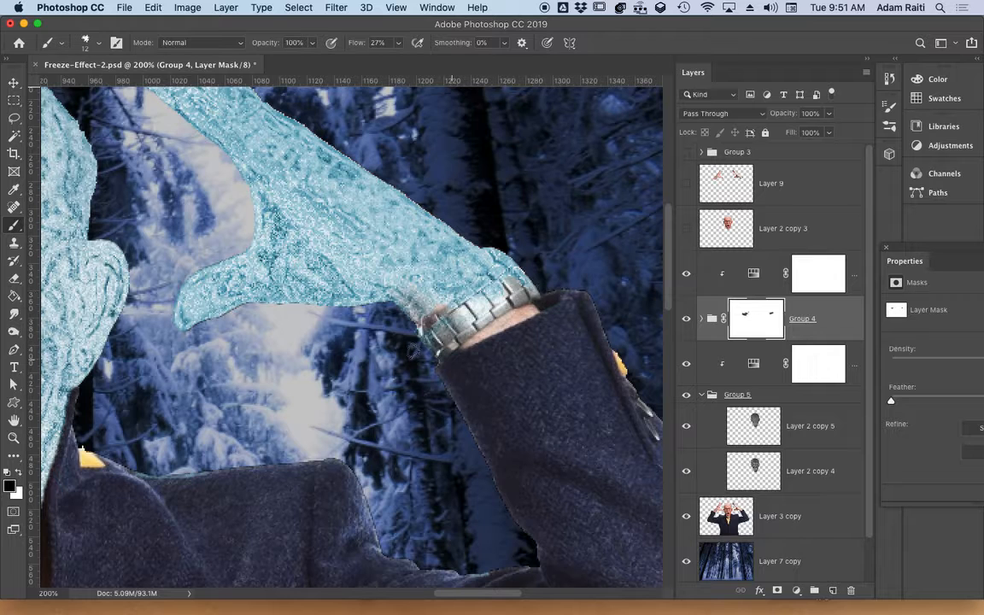
pyautogui.moveTo(404, 309)
pyautogui.mouseDown()
pyautogui.moveTo(430, 285)
pyautogui.moveTo(457, 302)
pyautogui.moveTo(465, 287)
pyautogui.moveTo(472, 293)
pyautogui.moveTo(435, 315)
pyautogui.moveTo(446, 303)
pyautogui.moveTo(496, 320)
pyautogui.mouseUp()
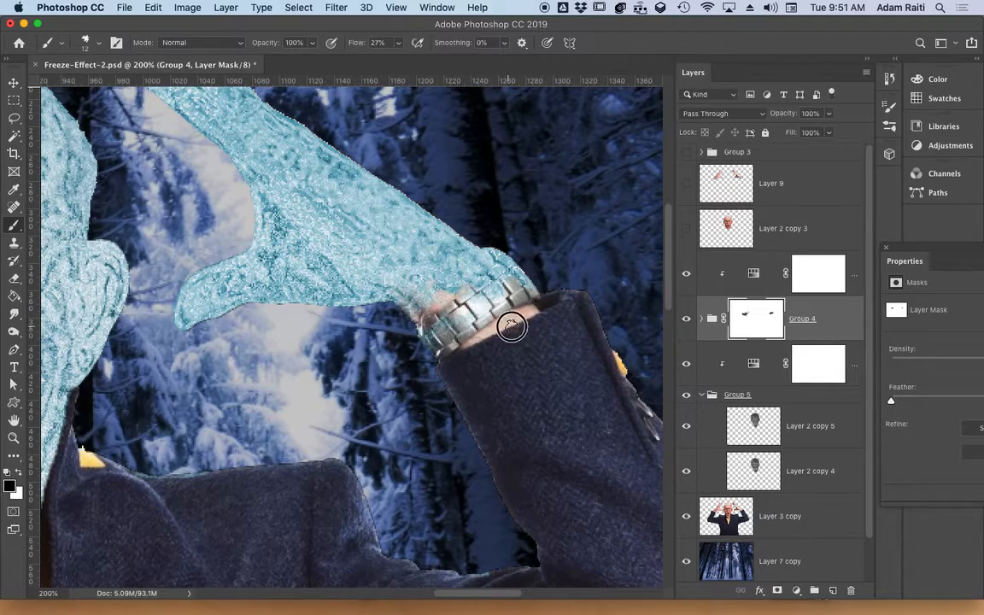
pyautogui.moveTo(391, 325); pyautogui.dragTo(457, 339)
pyautogui.moveTo(385, 364); pyautogui.dragTo(485, 372)
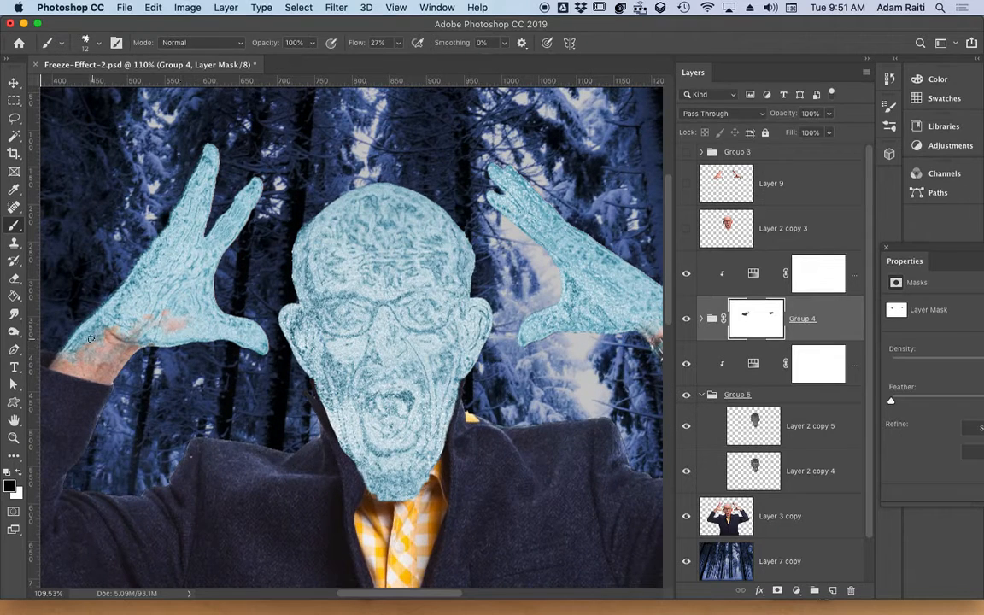
pyautogui.moveTo(91, 339)
pyautogui.mouseDown()
pyautogui.moveTo(79, 341)
pyautogui.moveTo(109, 345)
pyautogui.mouseUp()
# Step: Select Group 5, which holds the frozen face, and add a white layer mask to it
pyautogui.click(801, 398)
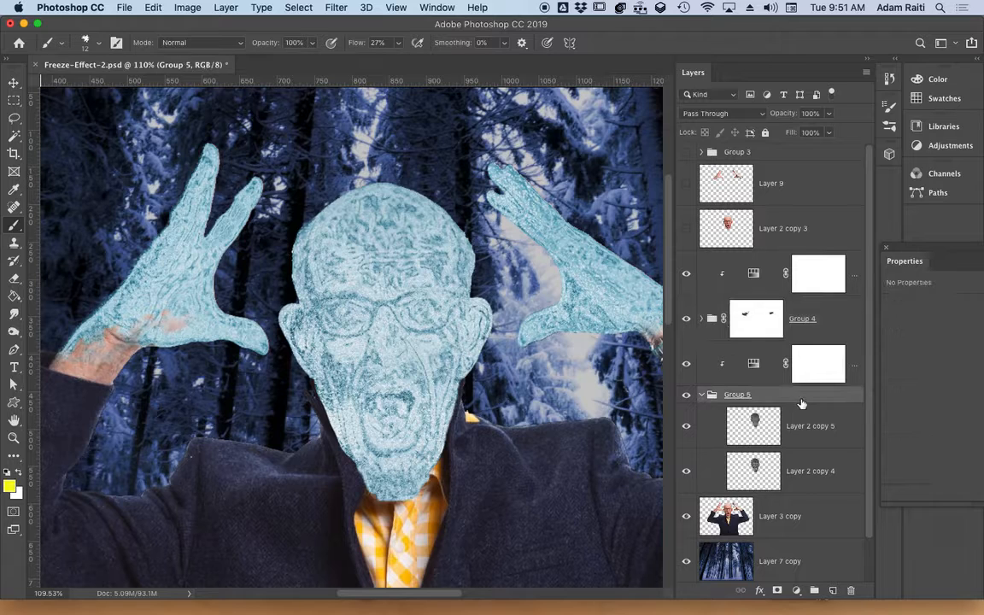
pyautogui.rightClick(801, 396)
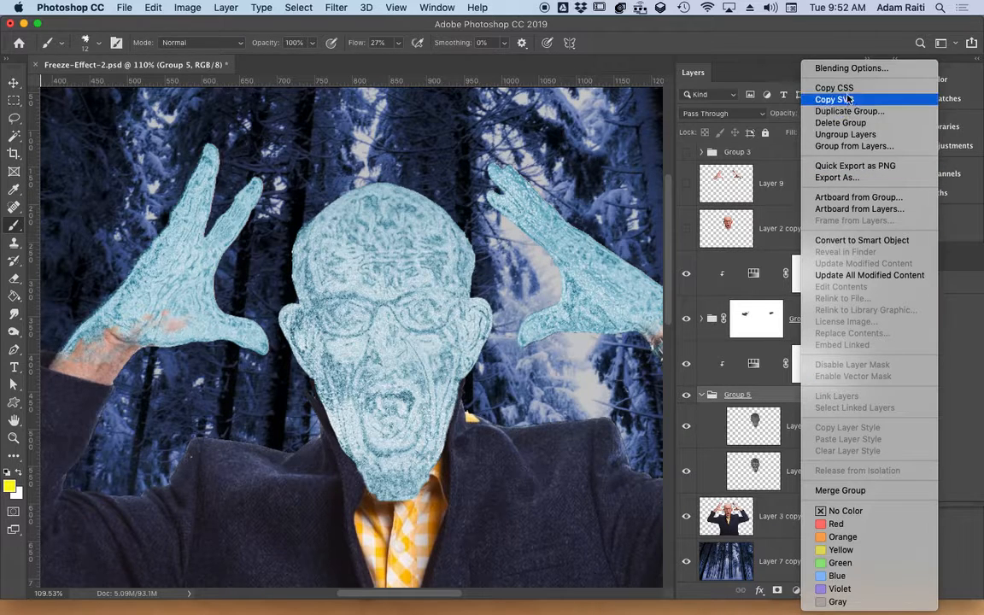
pyautogui.click(789, 520)
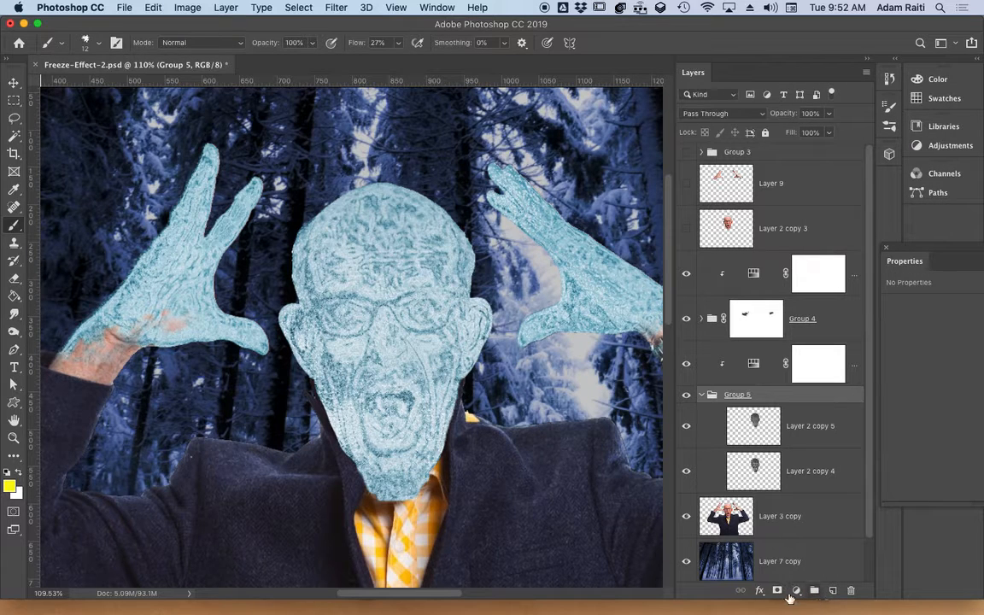
pyautogui.click(777, 591)
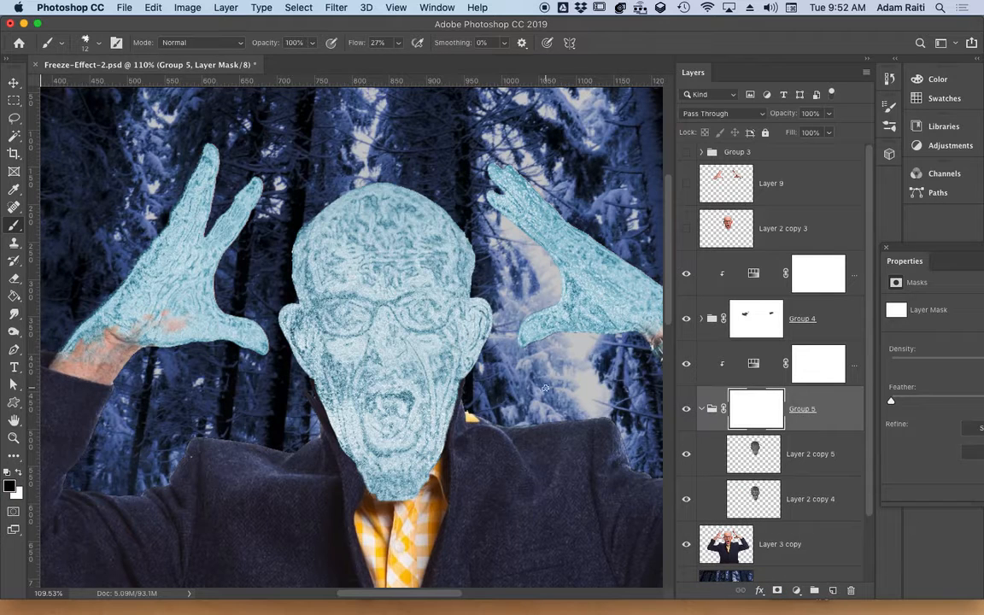
# Step: Paint black on the Group 5 mask with the 23 px textured brush to reveal skin around the mouth, cheeks, one eye and temple
pyautogui.moveTo(318, 361)
pyautogui.mouseDown()
pyautogui.moveTo(329, 362)
pyautogui.moveTo(334, 436)
pyautogui.moveTo(374, 477)
pyautogui.moveTo(386, 464)
pyautogui.moveTo(359, 416)
pyautogui.moveTo(397, 408)
pyautogui.moveTo(386, 420)
pyautogui.moveTo(401, 401)
pyautogui.moveTo(377, 413)
pyautogui.moveTo(396, 421)
pyautogui.moveTo(391, 407)
pyautogui.moveTo(377, 407)
pyautogui.moveTo(397, 414)
pyautogui.moveTo(375, 409)
pyautogui.moveTo(397, 417)
pyautogui.moveTo(397, 401)
pyautogui.moveTo(377, 406)
pyautogui.moveTo(392, 421)
pyautogui.mouseUp()
pyautogui.rightClick(357, 390)
pyautogui.click(441, 346)
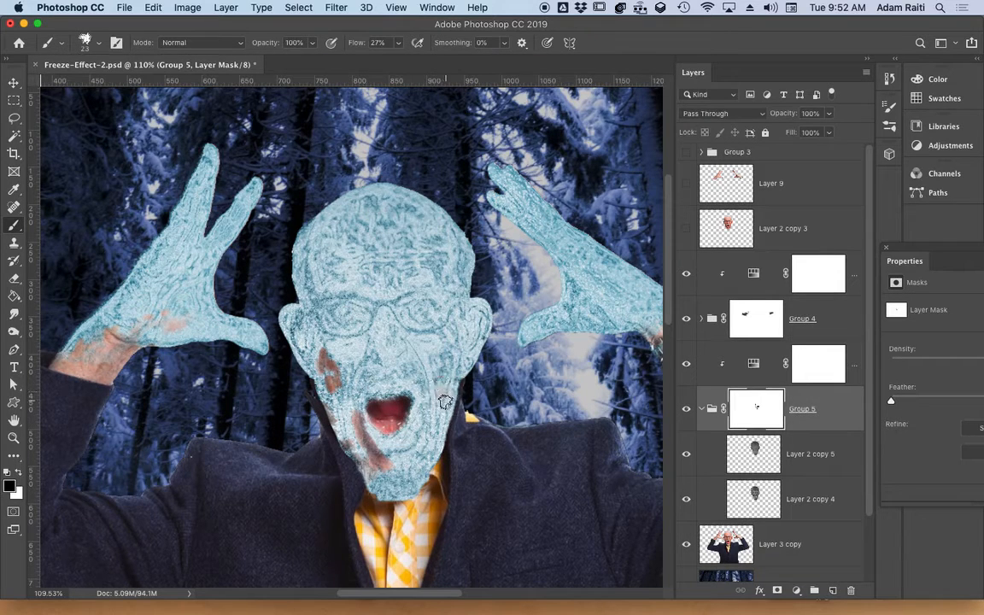
pyautogui.moveTo(445, 400); pyautogui.dragTo(466, 375)
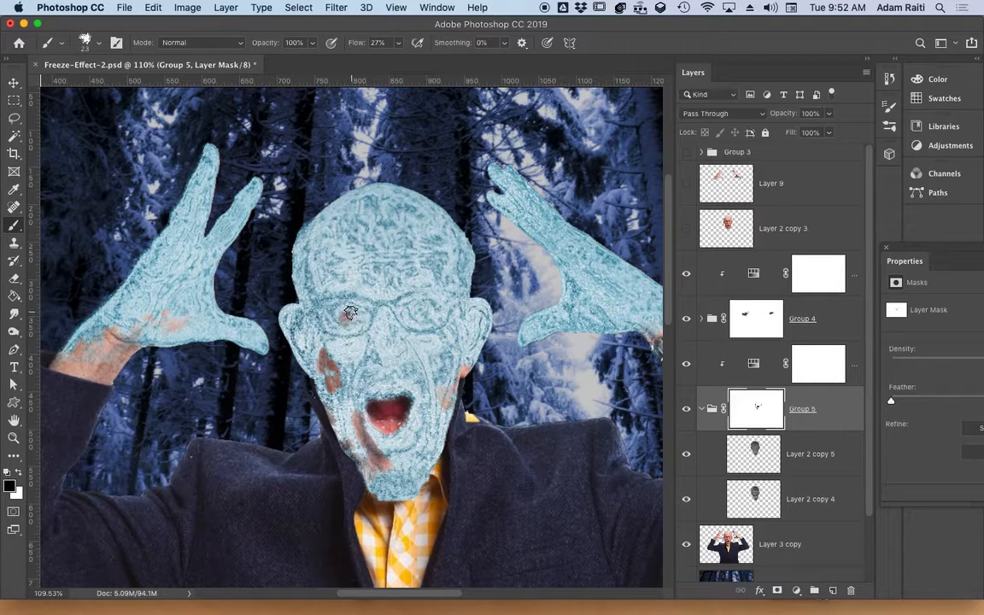
pyautogui.moveTo(351, 314)
pyautogui.mouseDown()
pyautogui.moveTo(319, 324)
pyautogui.moveTo(319, 351)
pyautogui.moveTo(305, 365)
pyautogui.moveTo(300, 357)
pyautogui.moveTo(308, 370)
pyautogui.moveTo(320, 356)
pyautogui.moveTo(318, 367)
pyautogui.moveTo(325, 359)
pyautogui.moveTo(354, 364)
pyautogui.moveTo(340, 378)
pyautogui.moveTo(327, 429)
pyautogui.moveTo(354, 461)
pyautogui.mouseUp()
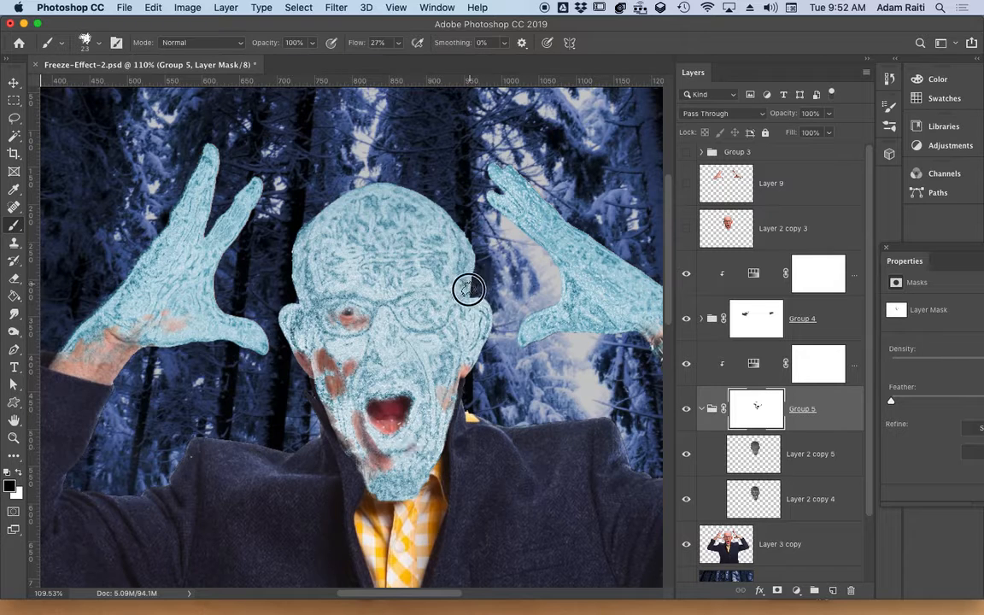
pyautogui.moveTo(449, 274); pyautogui.dragTo(468, 297)
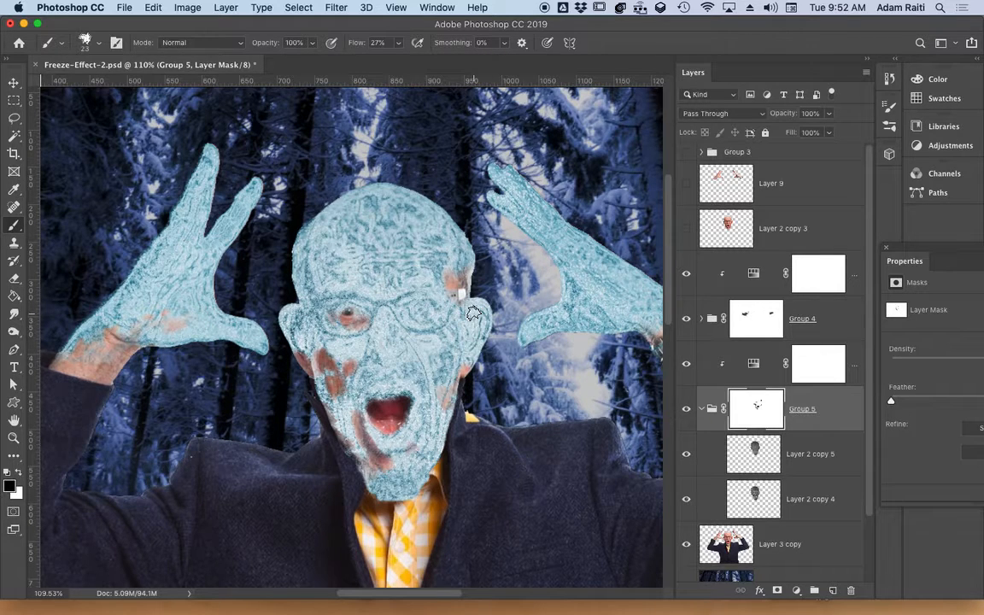
# Step: Switch the paint colour to white and choose the Soft Round brush at 27 px
pyautogui.press('x')
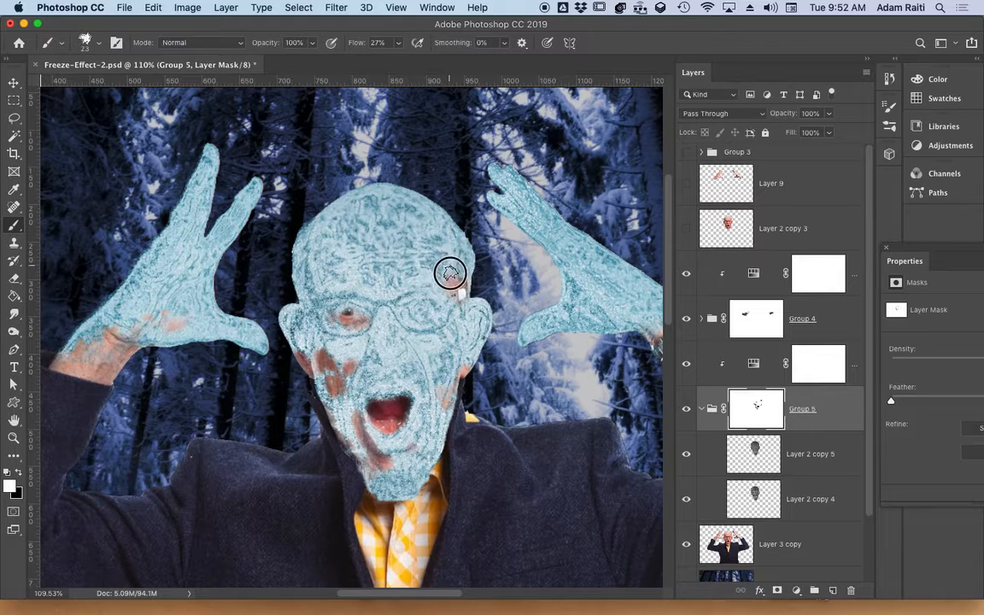
pyautogui.rightClick(454, 253)
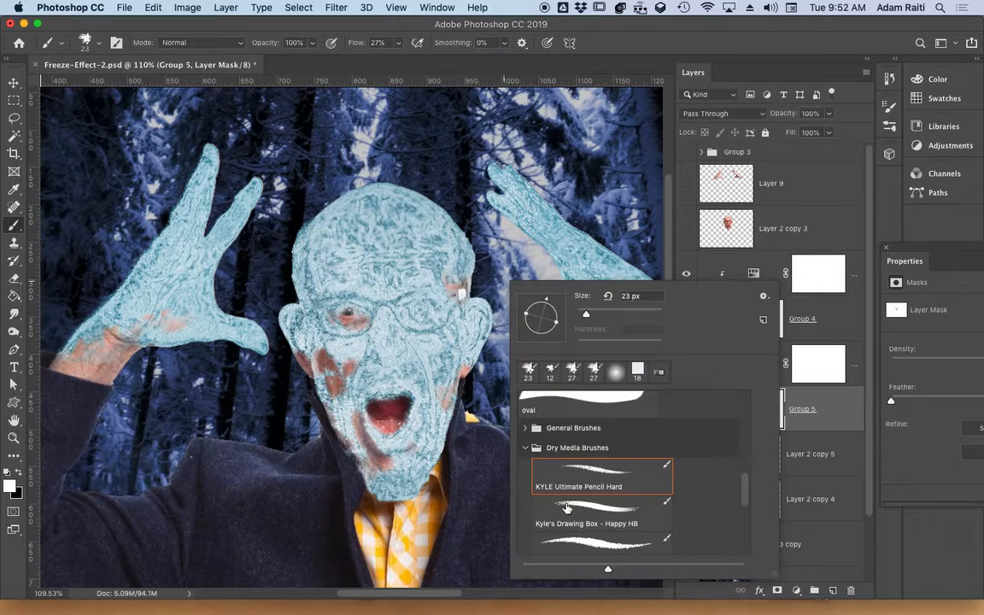
pyautogui.moveTo(744, 497); pyautogui.dragTo(742, 382)
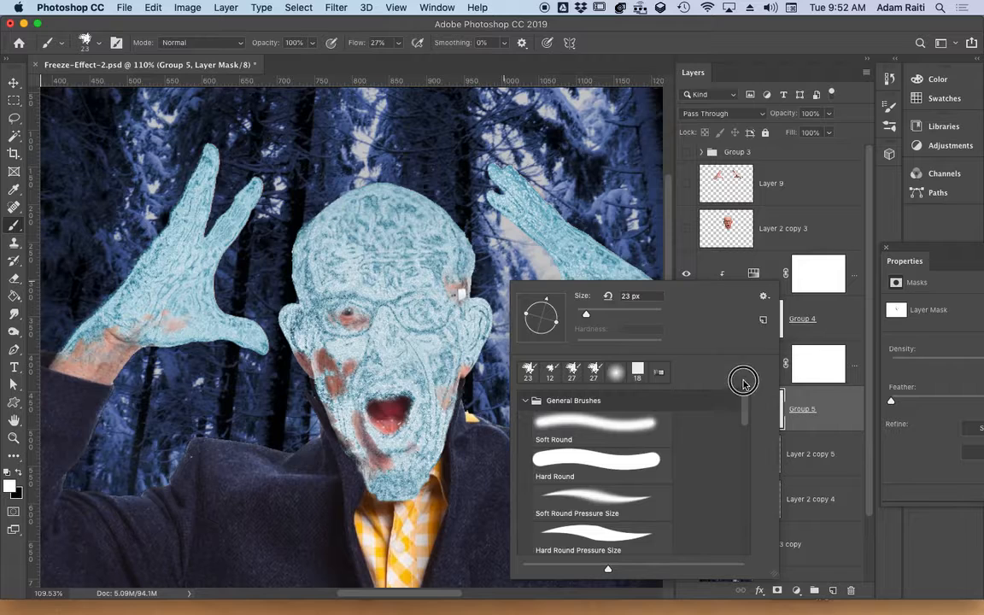
pyautogui.click(561, 426)
pyautogui.moveTo(586, 315)
pyautogui.mouseDown()
pyautogui.moveTo(595, 316)
pyautogui.moveTo(582, 314)
pyautogui.mouseUp()
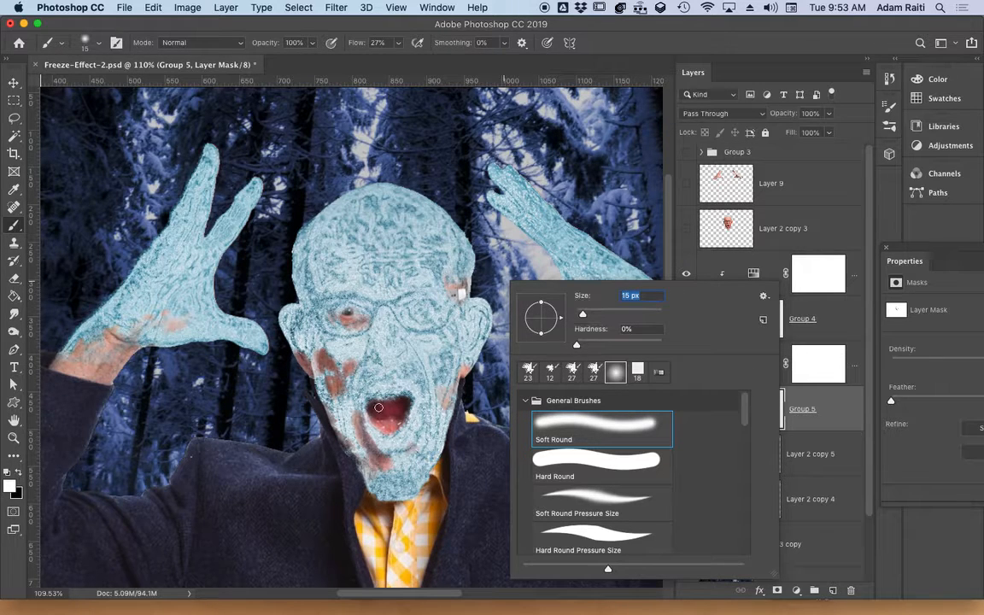
pyautogui.click(586, 314)
# Step: Soften the skin patches on the cheeks and reveal skin along the brows in black, and cover the stray temple spot with white
pyautogui.moveTo(368, 370)
pyautogui.mouseDown()
pyautogui.moveTo(347, 384)
pyautogui.moveTo(341, 365)
pyautogui.moveTo(322, 407)
pyautogui.moveTo(345, 461)
pyautogui.moveTo(359, 419)
pyautogui.moveTo(433, 438)
pyautogui.moveTo(439, 412)
pyautogui.moveTo(408, 363)
pyautogui.mouseUp()
pyautogui.press('x')
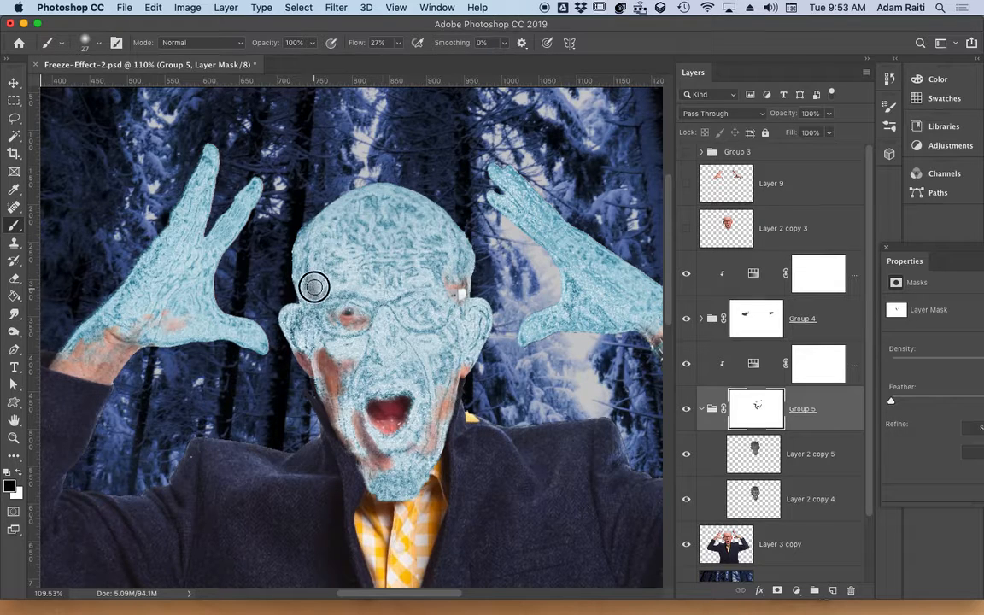
pyautogui.moveTo(311, 285)
pyautogui.mouseDown()
pyautogui.moveTo(340, 272)
pyautogui.moveTo(382, 276)
pyautogui.moveTo(185, 335)
pyautogui.moveTo(127, 340)
pyautogui.moveTo(129, 321)
pyautogui.moveTo(113, 322)
pyautogui.moveTo(459, 283)
pyautogui.mouseUp()
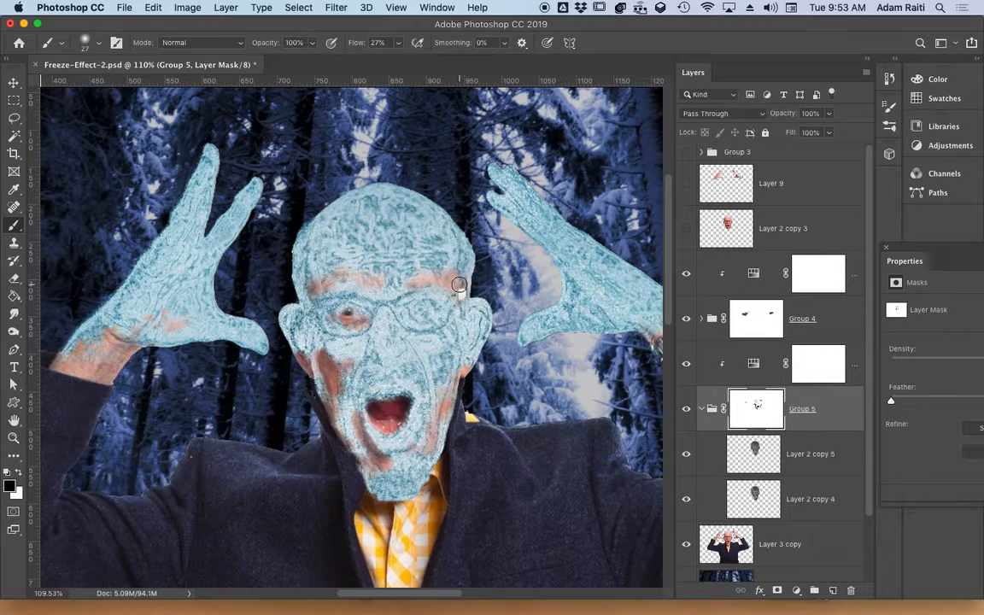
pyautogui.press('x')
pyautogui.press(']')
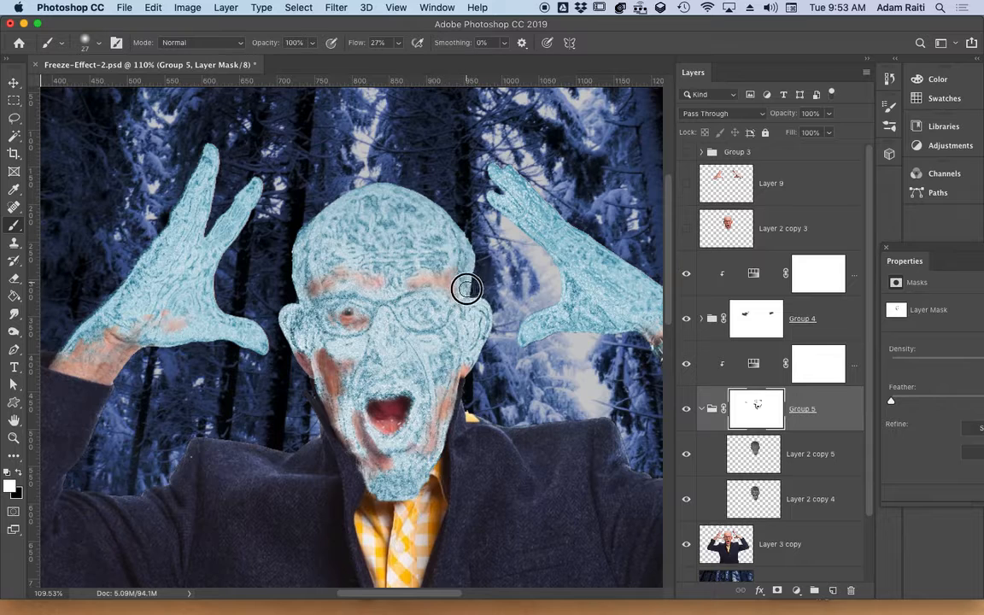
# Step: Paint soft black strokes on the Group 5 mask to reveal skin at the earlobe, beside the nose, on the chin and lower cheek
pyautogui.press('x')
pyautogui.press('[')
pyautogui.press('[')
pyautogui.press('[')
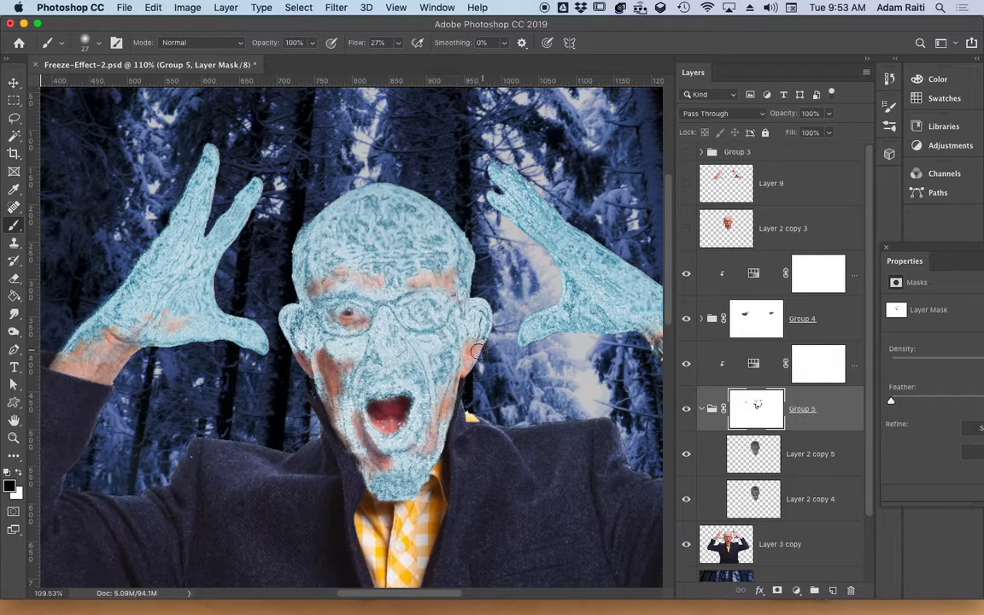
pyautogui.press(']')
pyautogui.press(']')
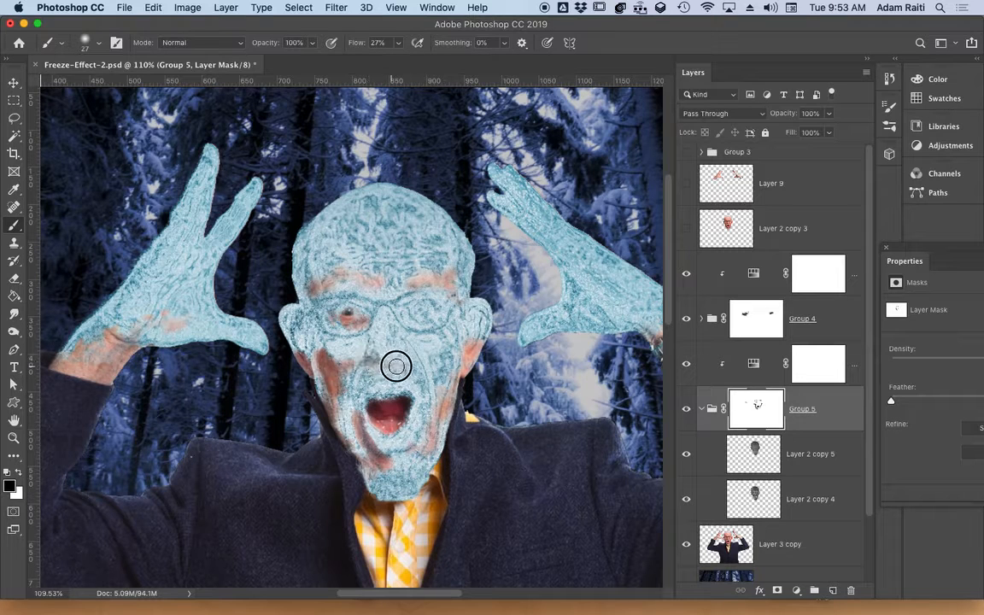
pyautogui.press('[')
pyautogui.press('[')
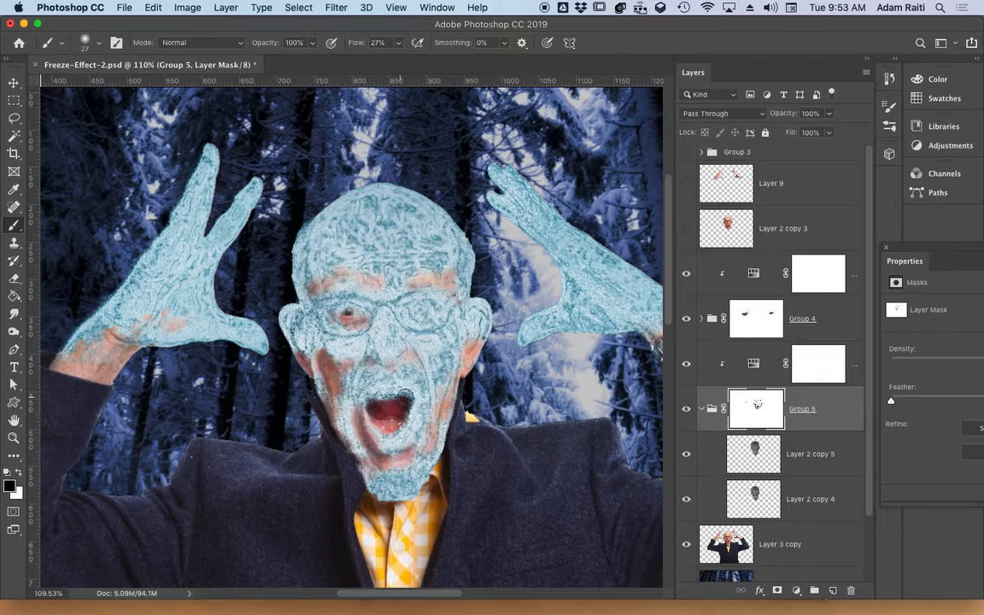
pyautogui.press(']')
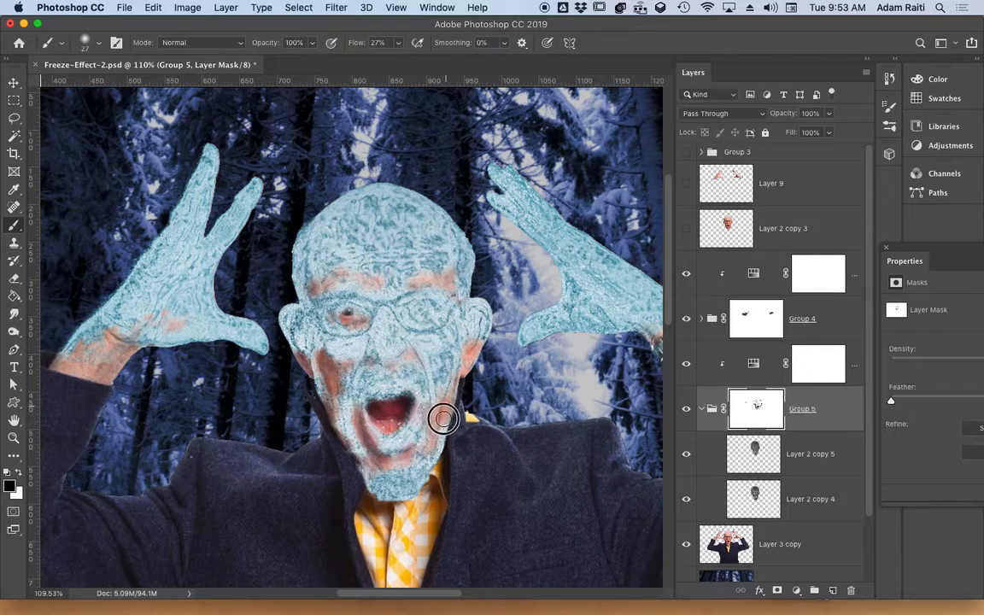
pyautogui.press('[')
pyautogui.press('[')
# Step: Paint white on the Group 5 mask along the outer cheek edge to restore some of the ice
pyautogui.press('x')
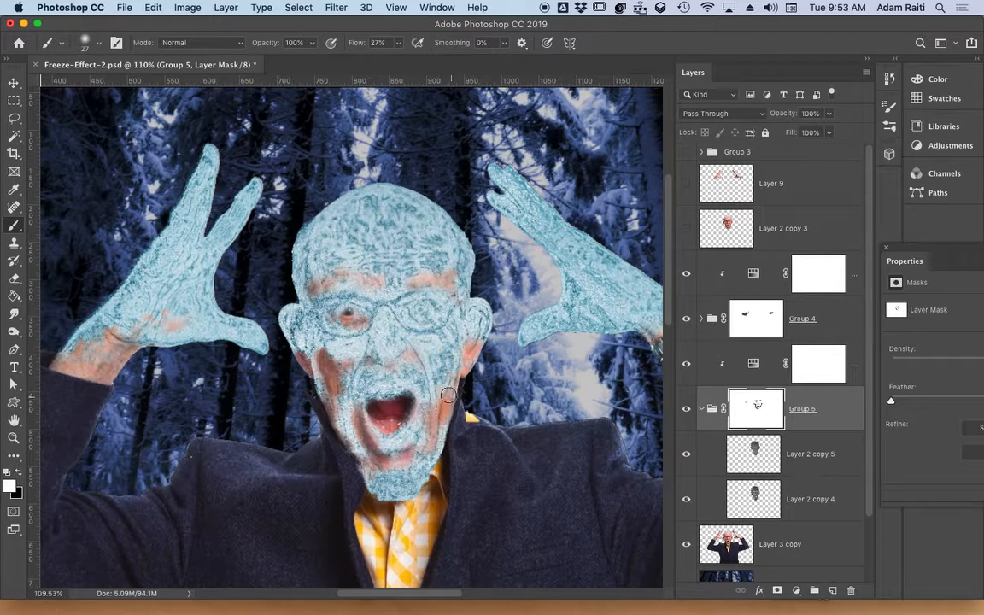
pyautogui.moveTo(448, 395)
pyautogui.mouseDown()
pyautogui.moveTo(450, 423)
pyautogui.moveTo(461, 383)
pyautogui.mouseUp()
pyautogui.press('super+minus')
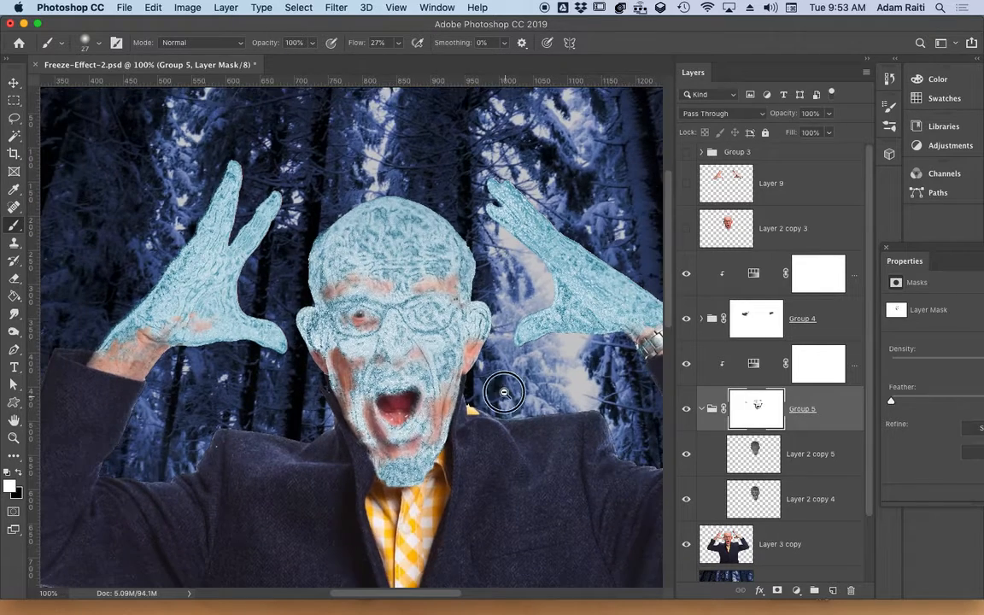
pyautogui.press('super+minus')
pyautogui.press('super+r')
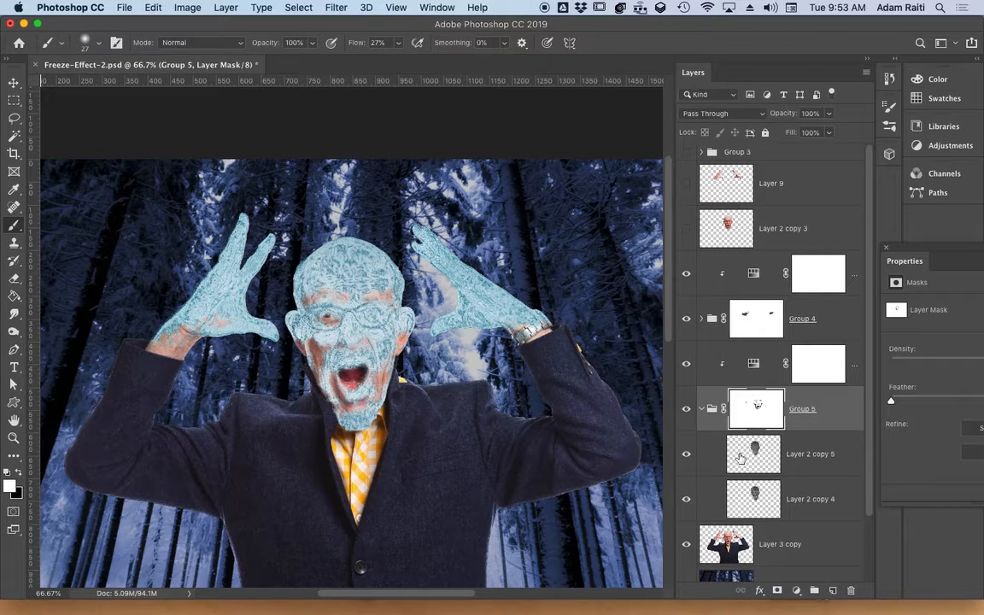
# Step: Collapse Group 5, expand Group 4, and select the Layer 9 copy 2 layer inside it
pyautogui.click(700, 410)
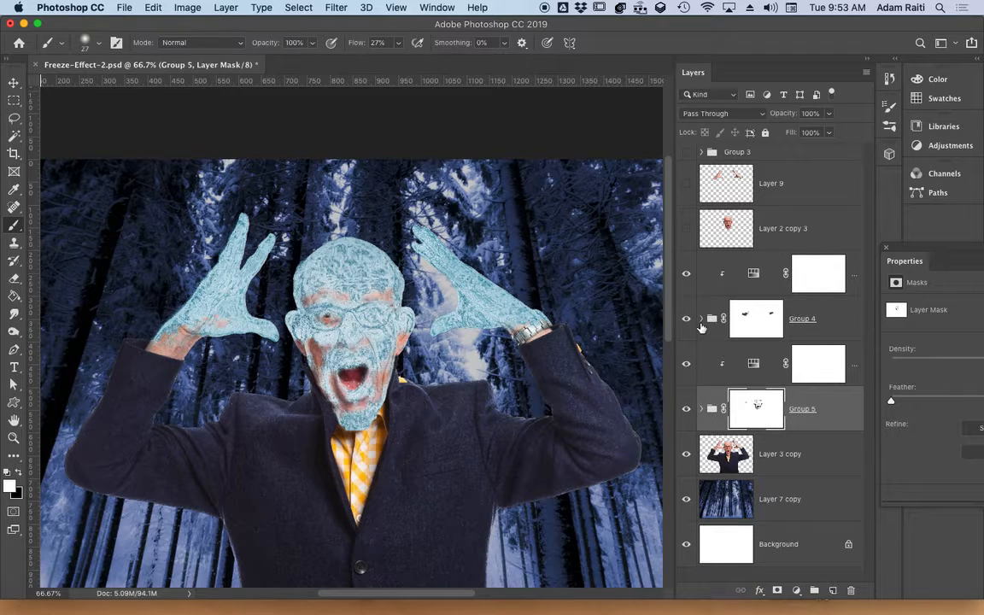
pyautogui.click(701, 321)
pyautogui.click(812, 364)
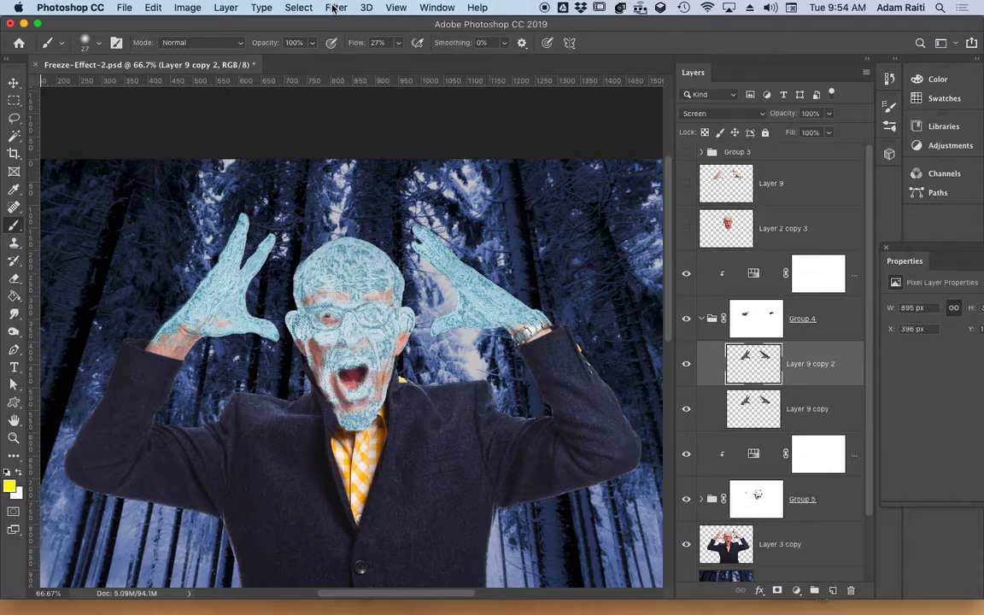
pyautogui.click(224, 8)
pyautogui.click(219, 10)
pyautogui.click(834, 332)
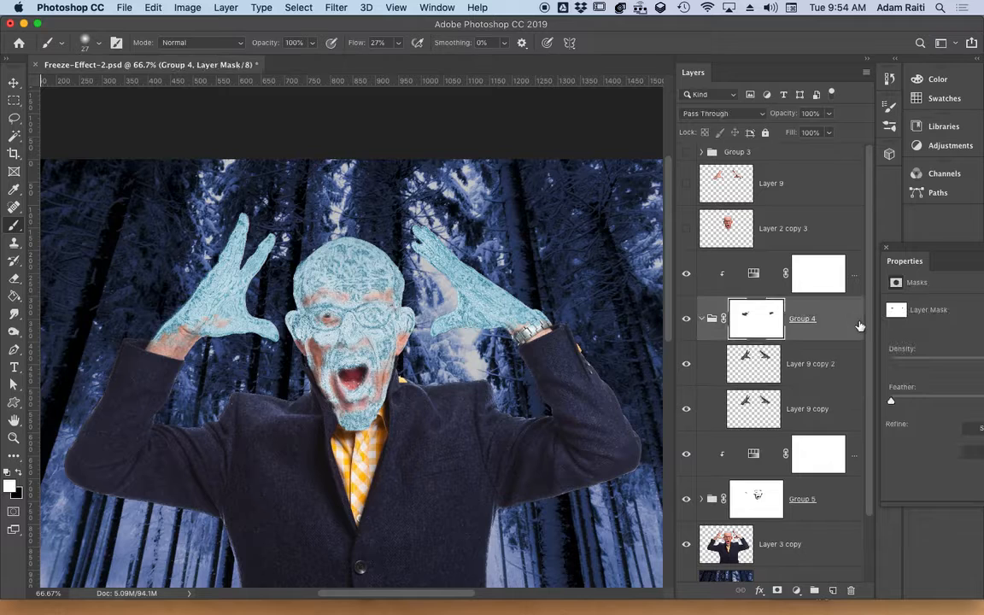
pyautogui.click(225, 8)
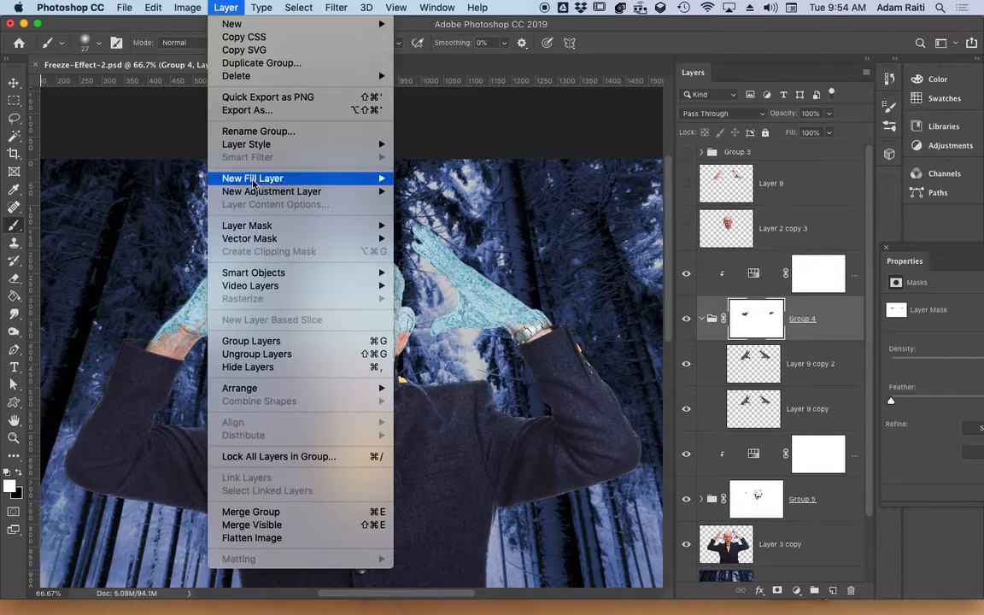
pyautogui.moveTo(201, 6)
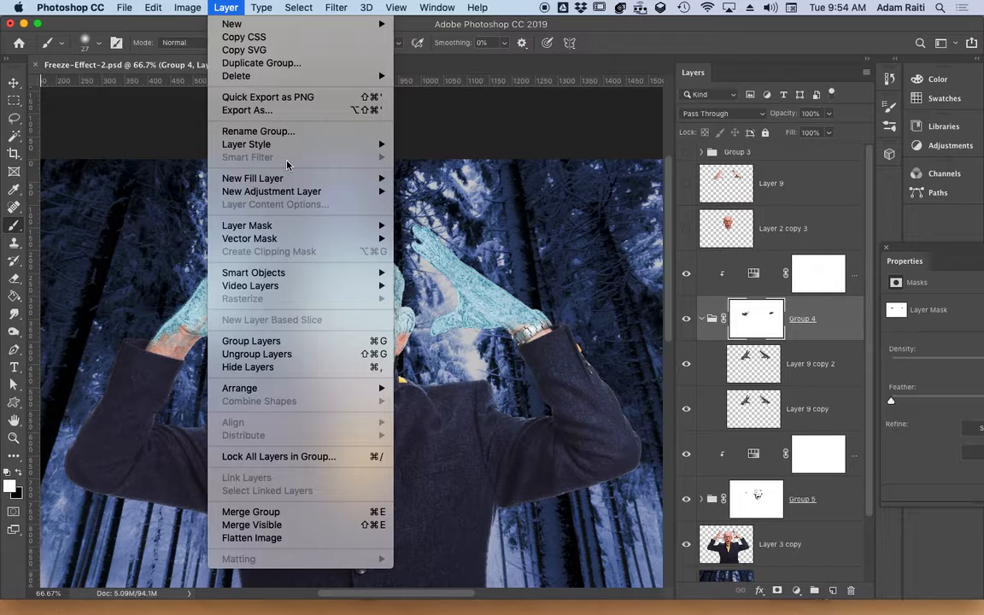
pyautogui.moveTo(294, 193)
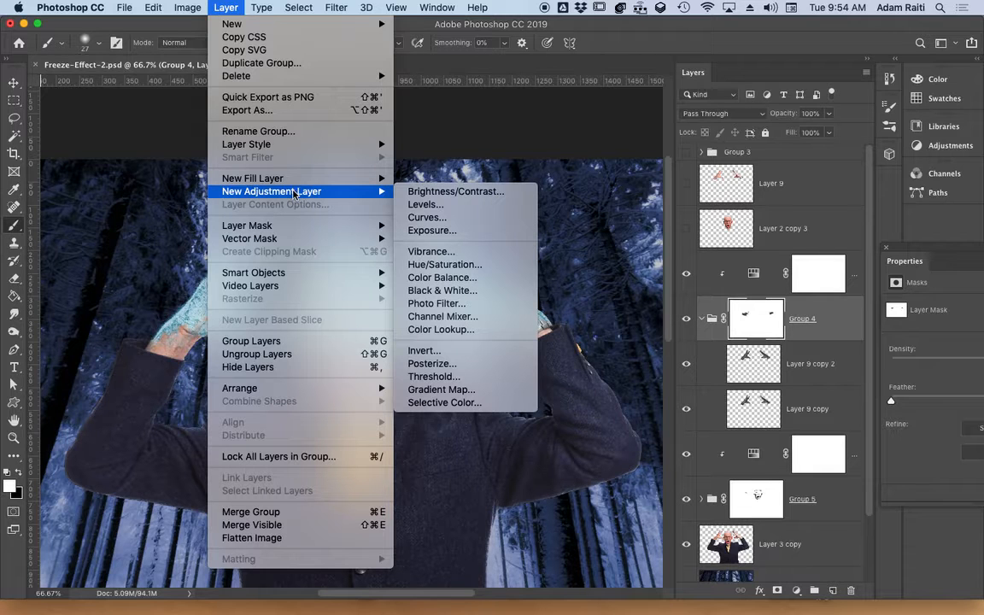
pyautogui.click(630, 302)
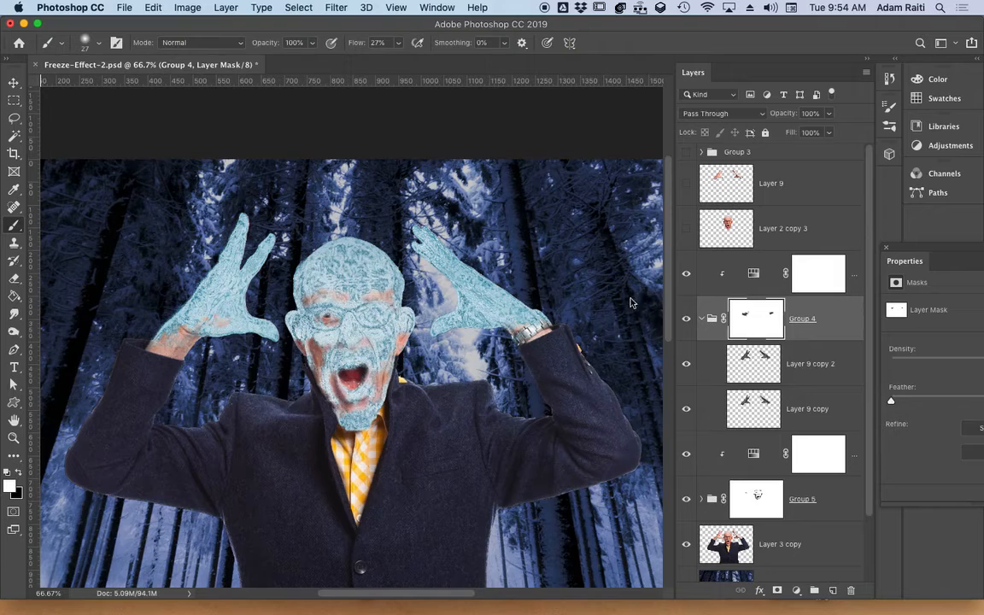
# Step: Add an Outer Glow layer style to Layer 9 copy 2 and arrange the dialog and canvas so the hands are visible
pyautogui.click(808, 376)
pyautogui.click(152, 7)
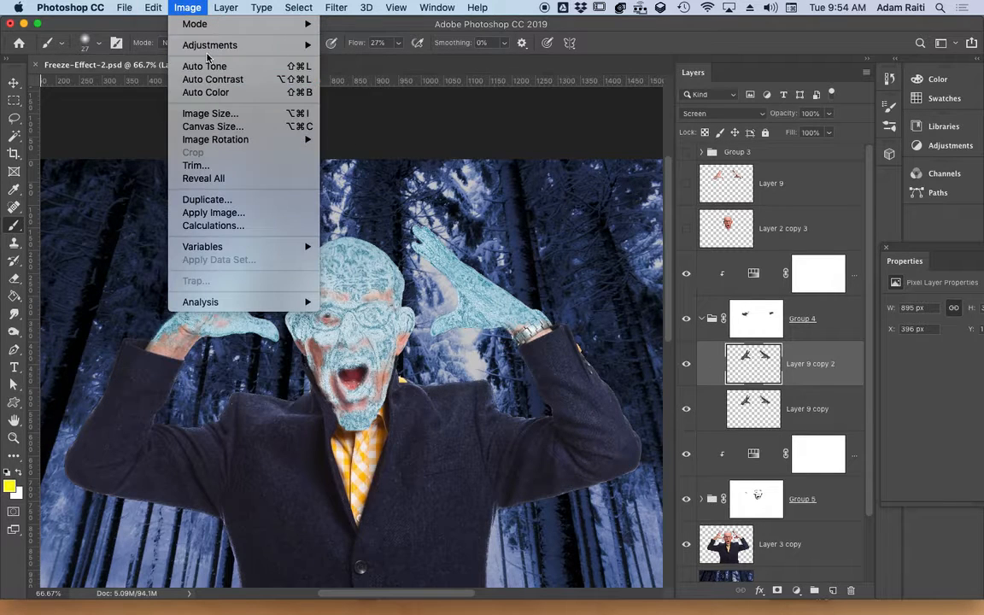
pyautogui.moveTo(211, 48)
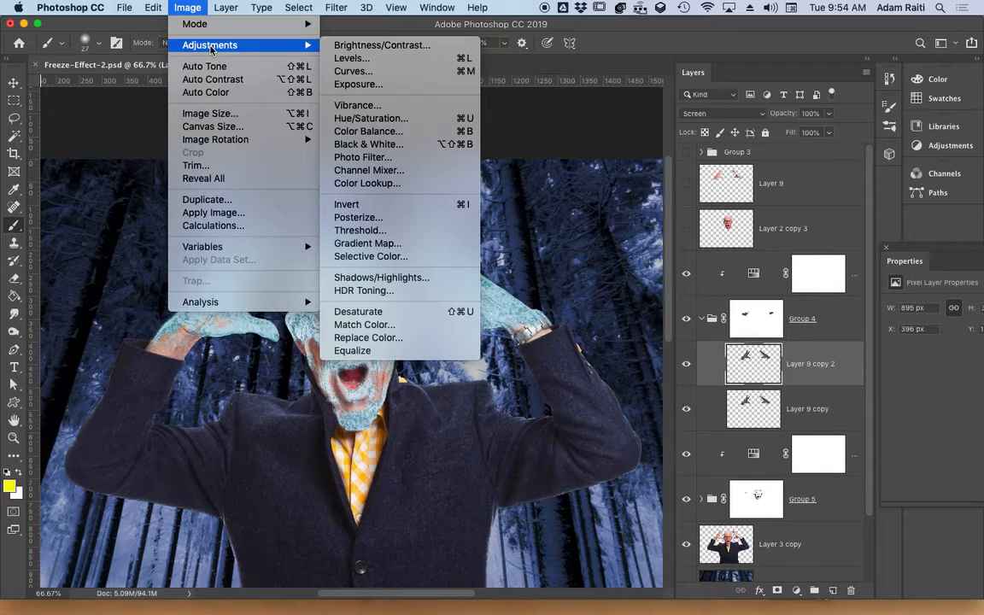
pyautogui.moveTo(342, 144)
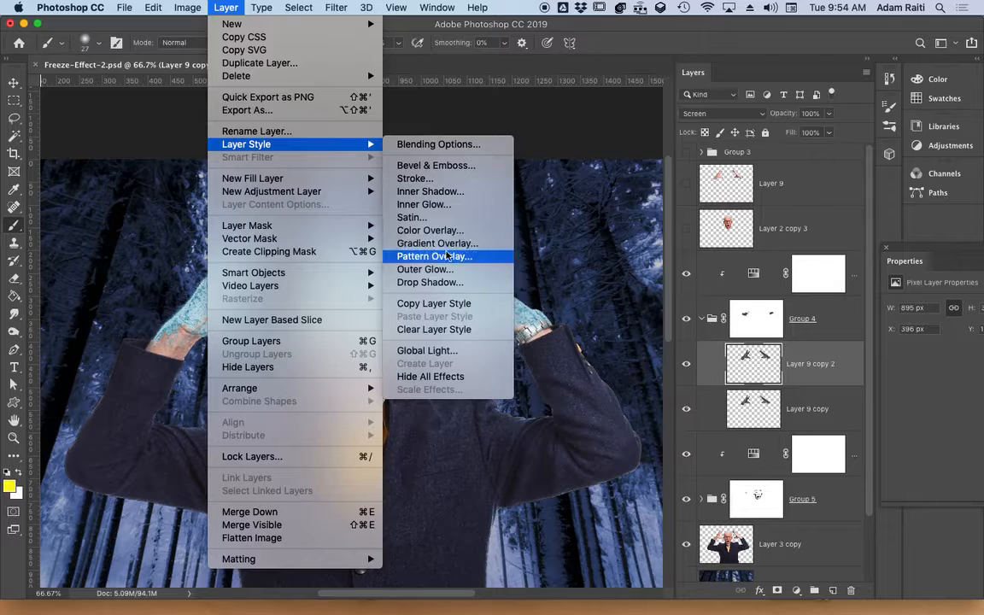
pyautogui.click(448, 277)
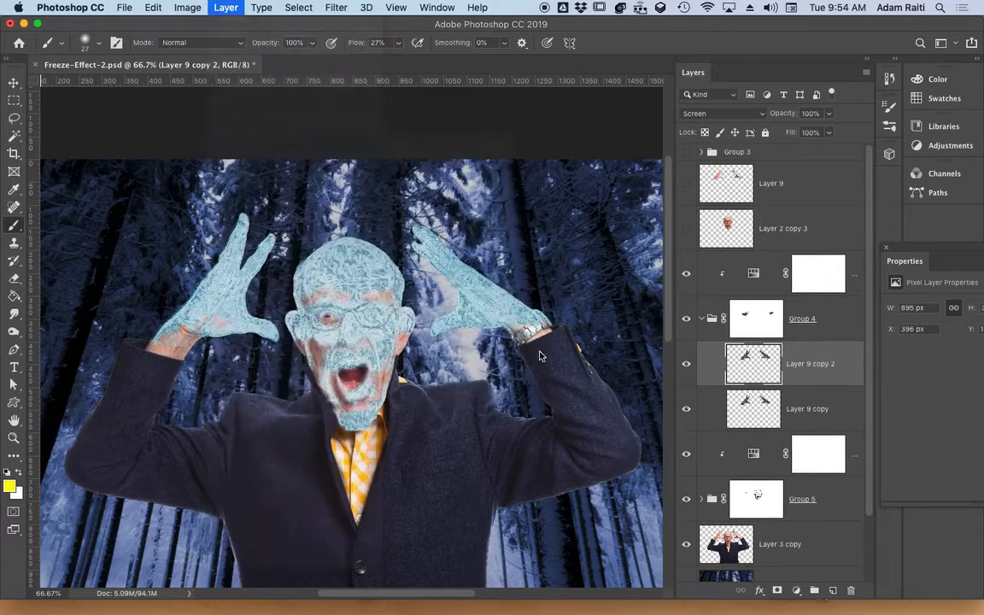
pyautogui.moveTo(648, 140); pyautogui.dragTo(806, 168)
pyautogui.moveTo(284, 322); pyautogui.dragTo(253, 242)
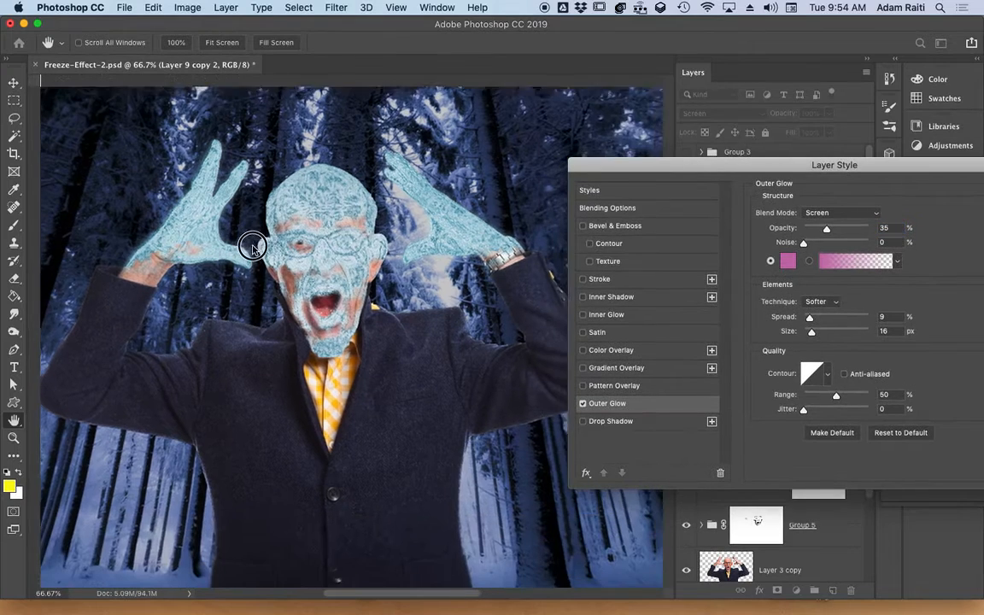
# Step: Set the outer glow to the blue sampled from the frozen hand (#6cacc0), with a size of 43 px and 47% opacity
pyautogui.click(786, 262)
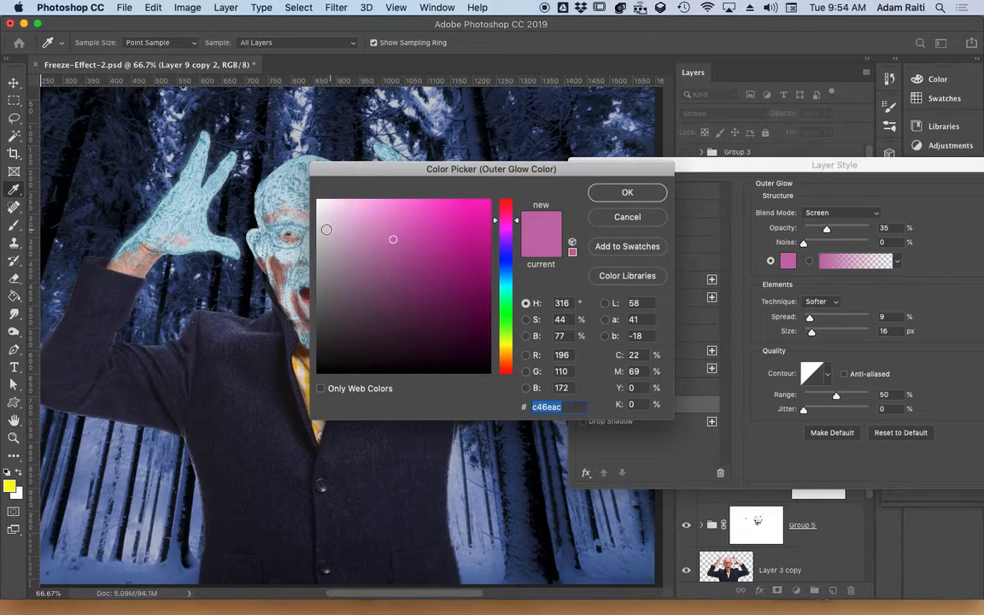
pyautogui.click(205, 208)
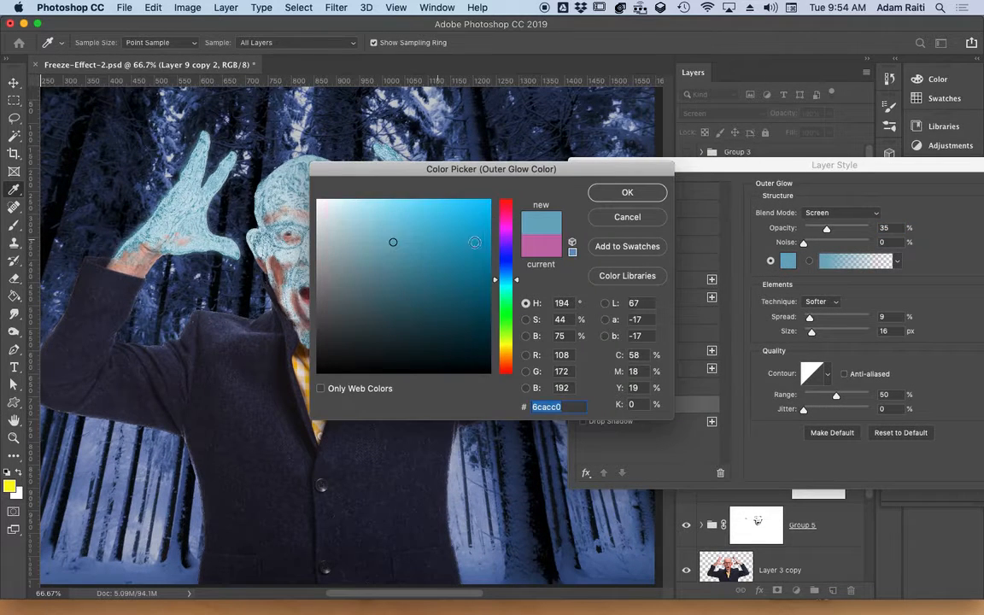
pyautogui.click(622, 195)
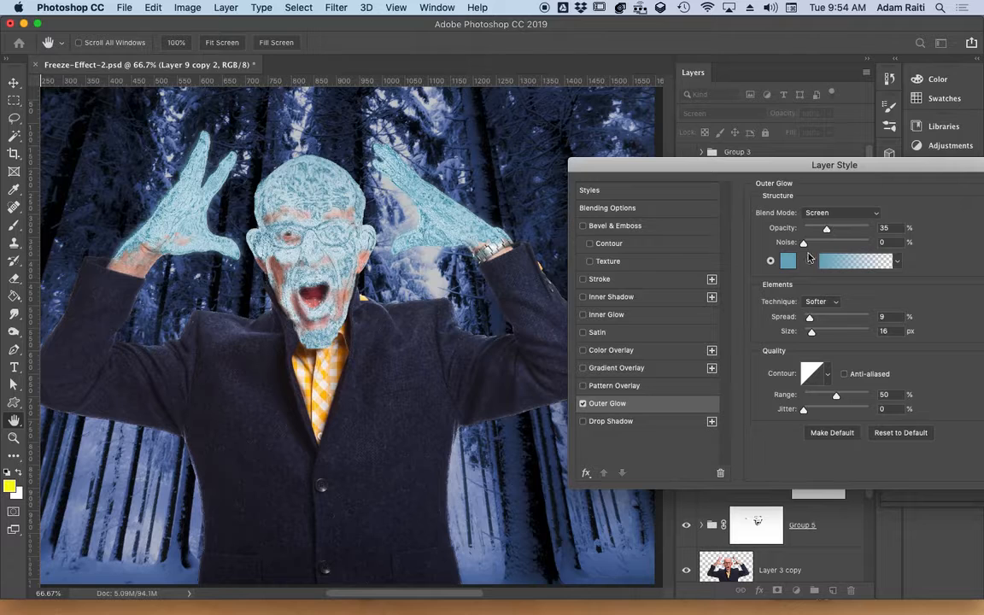
pyautogui.moveTo(812, 334); pyautogui.dragTo(818, 337)
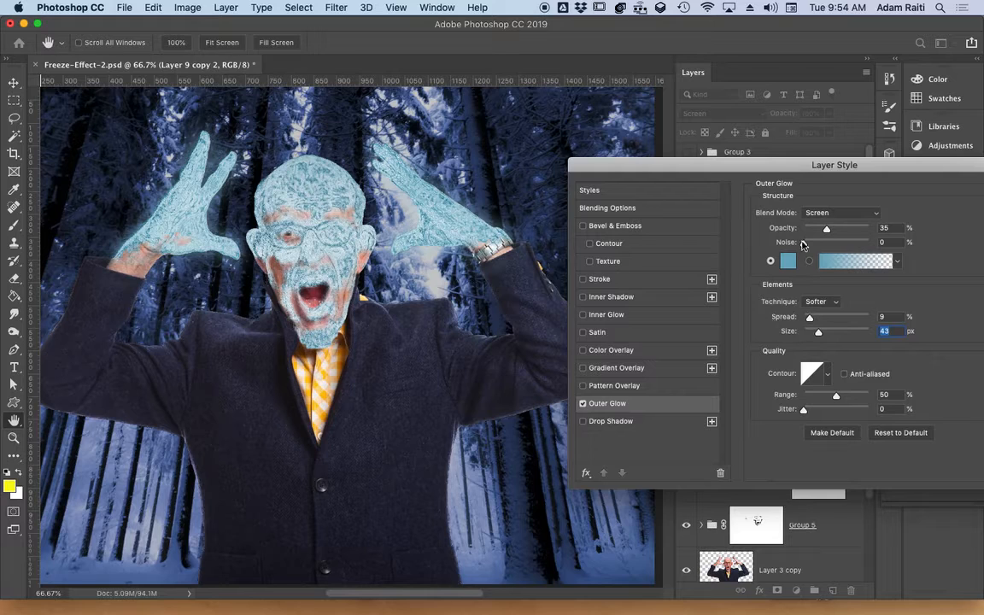
pyautogui.moveTo(826, 231); pyautogui.dragTo(834, 233)
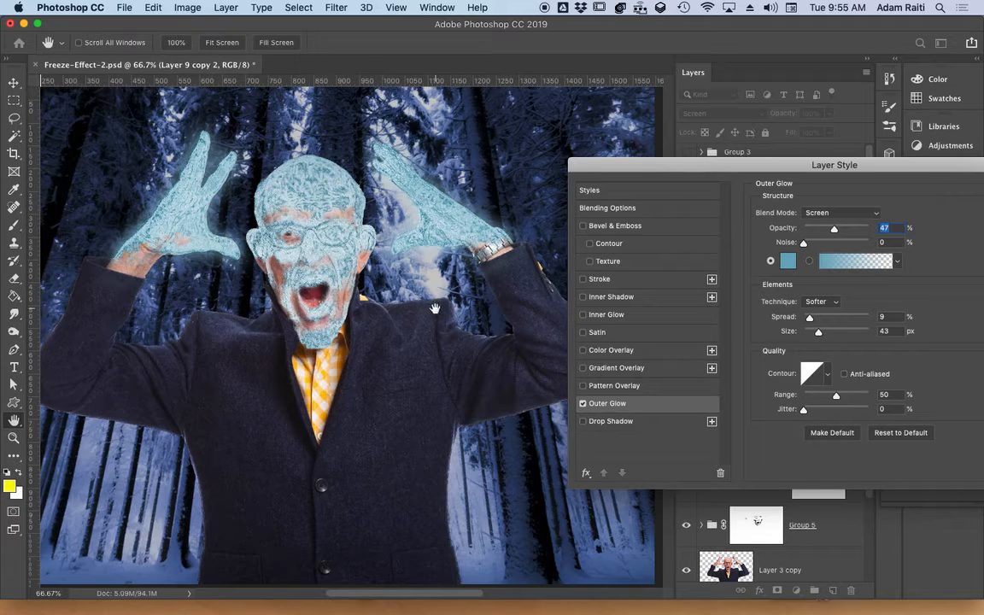
# Step: Add an Inner Glow to Layer 9 copy 2 using the pale blue sampled from the frozen hand (#b8d6e0)
pyautogui.moveTo(801, 166); pyautogui.dragTo(680, 206)
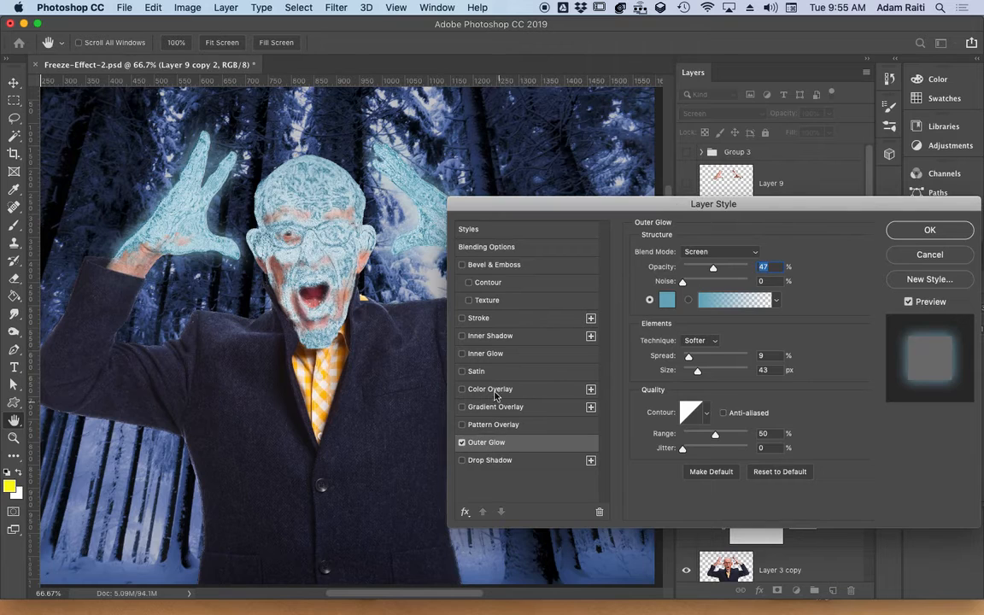
pyautogui.click(499, 357)
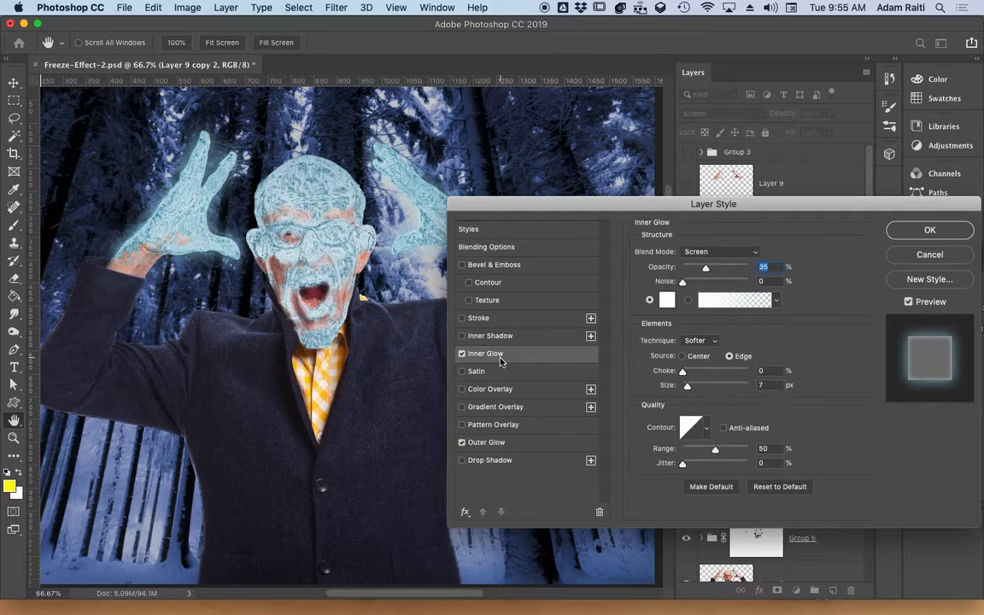
pyautogui.click(667, 299)
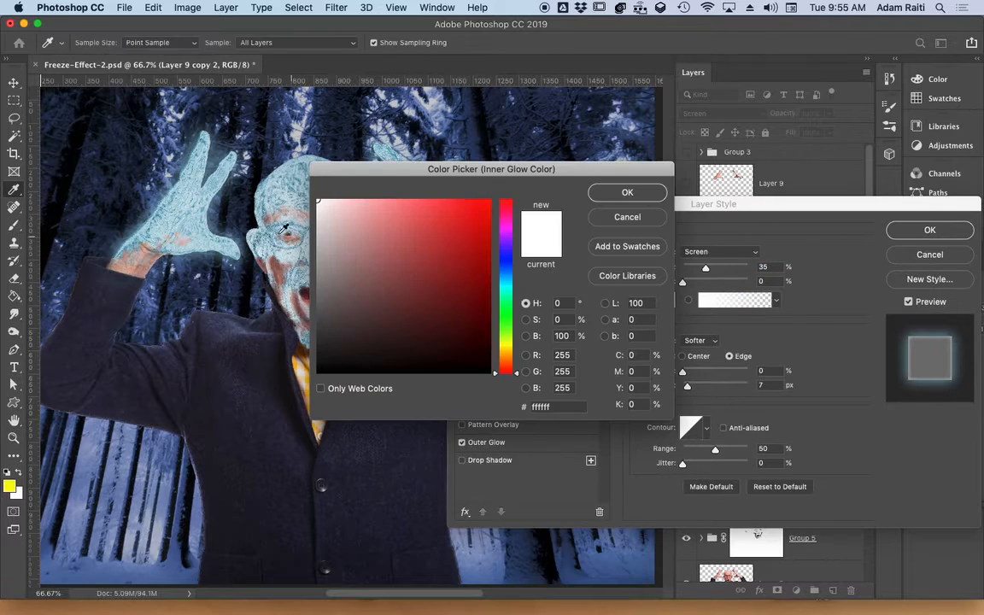
pyautogui.click(154, 227)
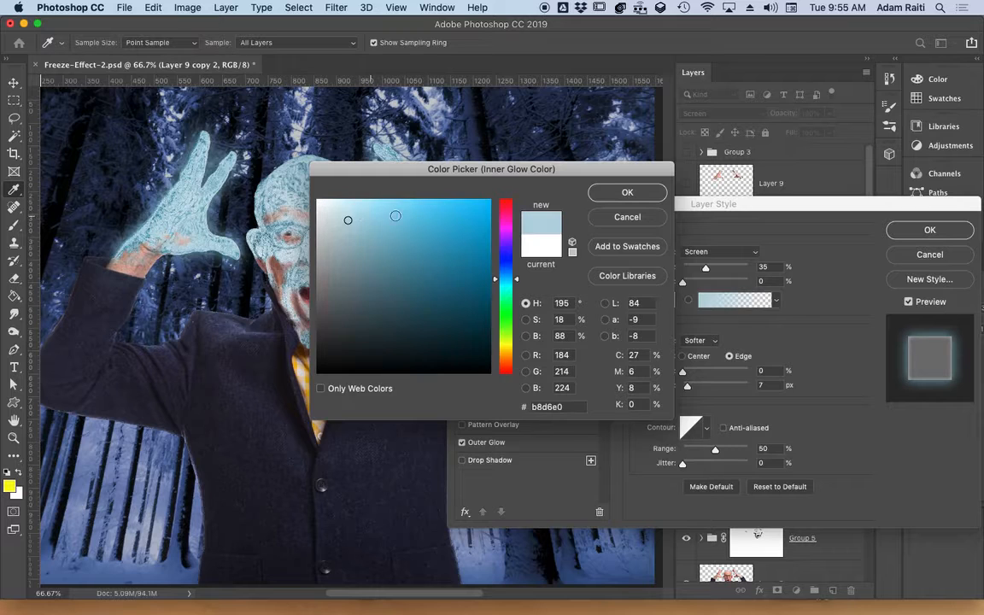
pyautogui.click(628, 193)
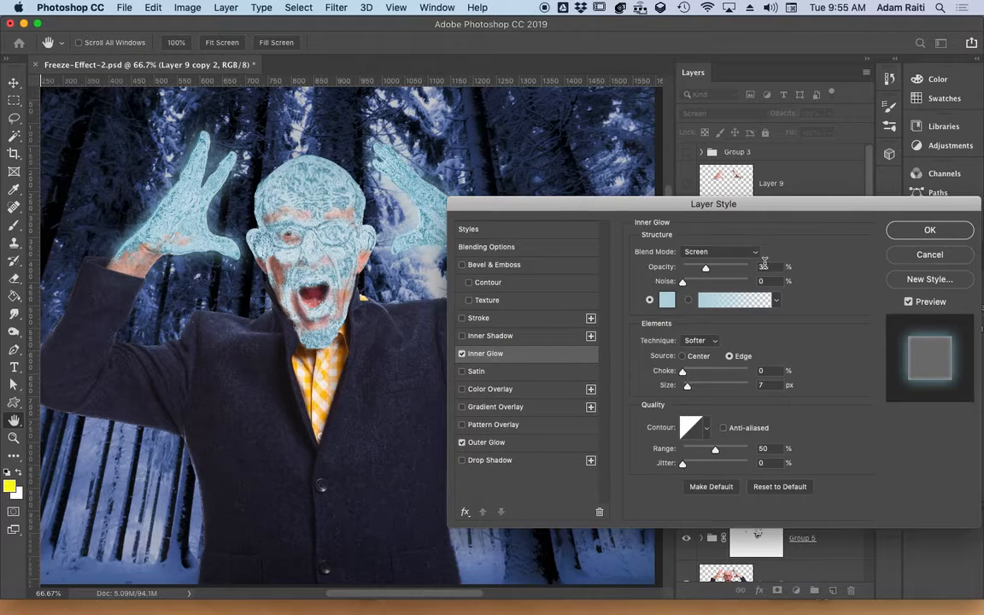
# Step: Increase the inner glow's opacity and size slightly and apply the layer style
pyautogui.moveTo(707, 271); pyautogui.dragTo(717, 270)
pyautogui.moveTo(686, 387); pyautogui.dragTo(693, 387)
pyautogui.click(931, 230)
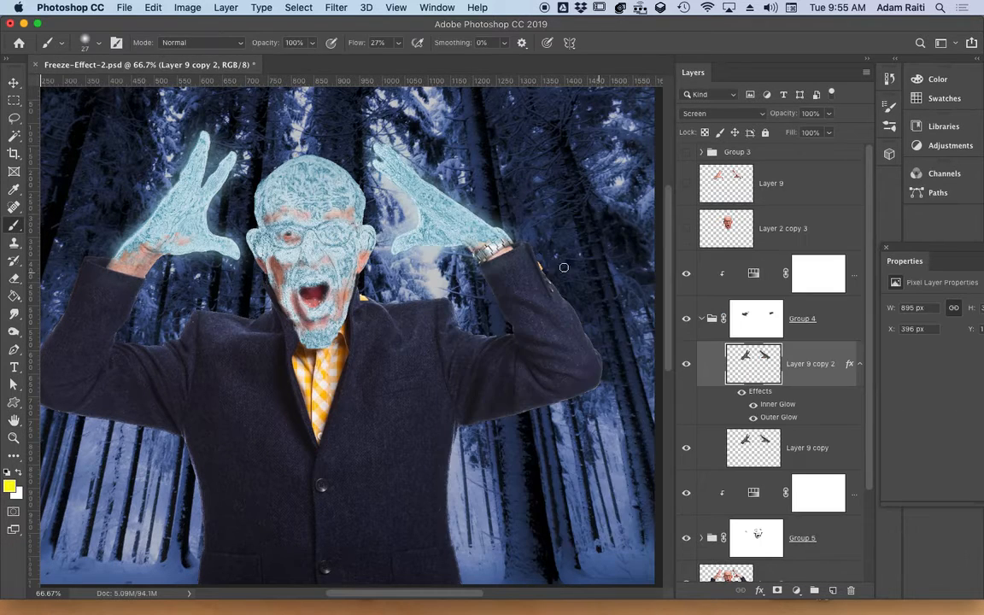
# Step: Fit the whole composite in view and collapse Group 4
pyautogui.moveTo(413, 254); pyautogui.dragTo(465, 293)
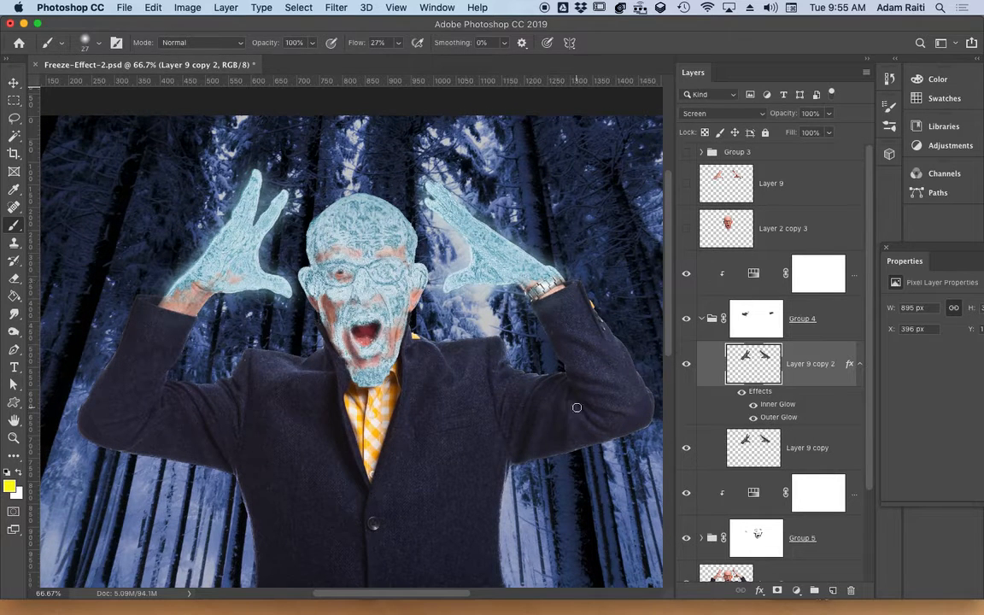
pyautogui.keyDown('alt'); pyautogui.click(529, 393); pyautogui.keyUp('alt')
pyautogui.moveTo(394, 386); pyautogui.dragTo(546, 405)
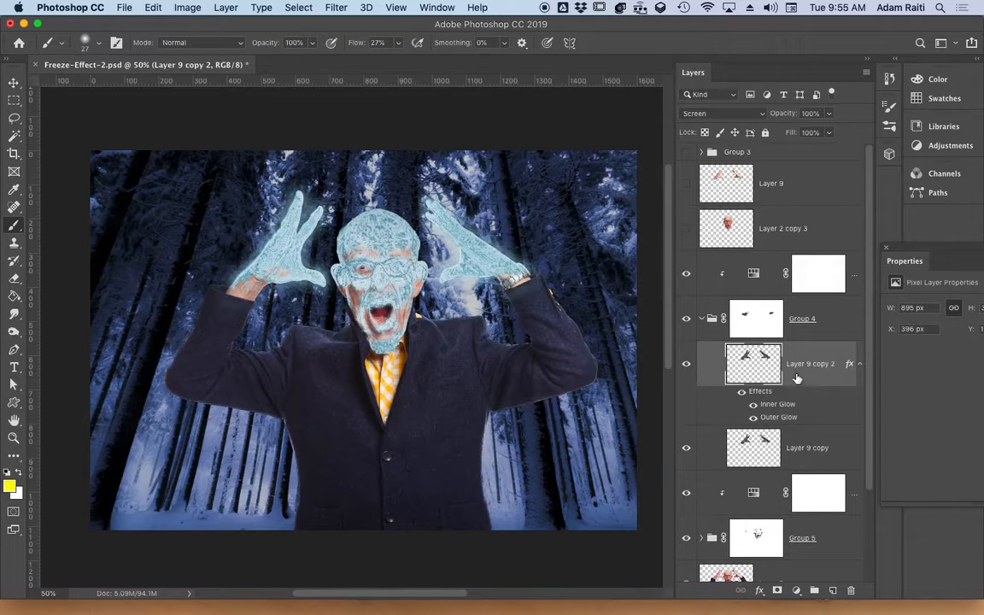
pyautogui.click(701, 324)
pyautogui.click(703, 320)
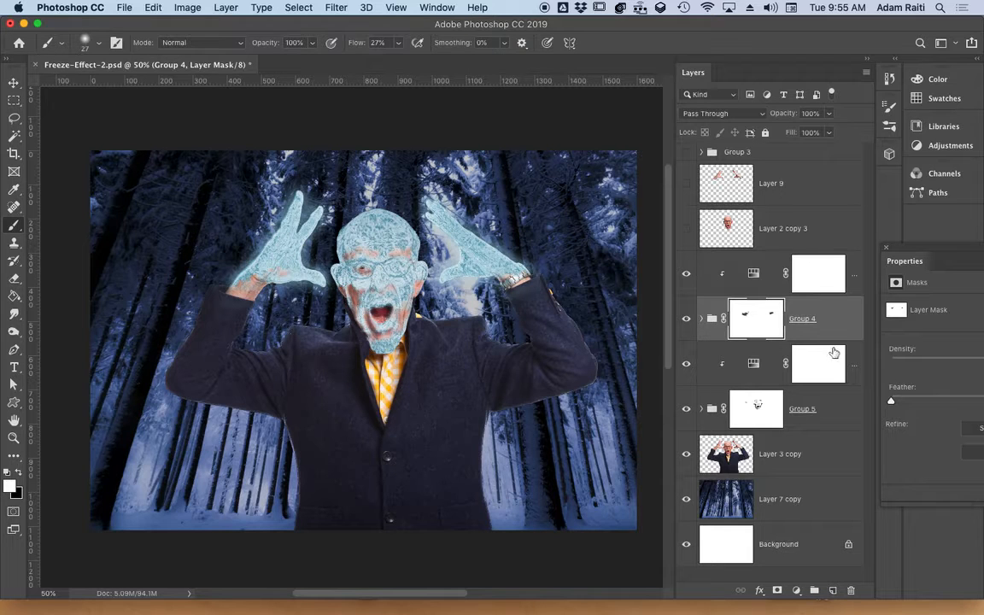
# Step: Hide the visible working layers from the Group 4 adjustment down to Layer 7 copy, and show and expand Group 3
pyautogui.moveTo(686, 272); pyautogui.dragTo(691, 510)
pyautogui.click(686, 153)
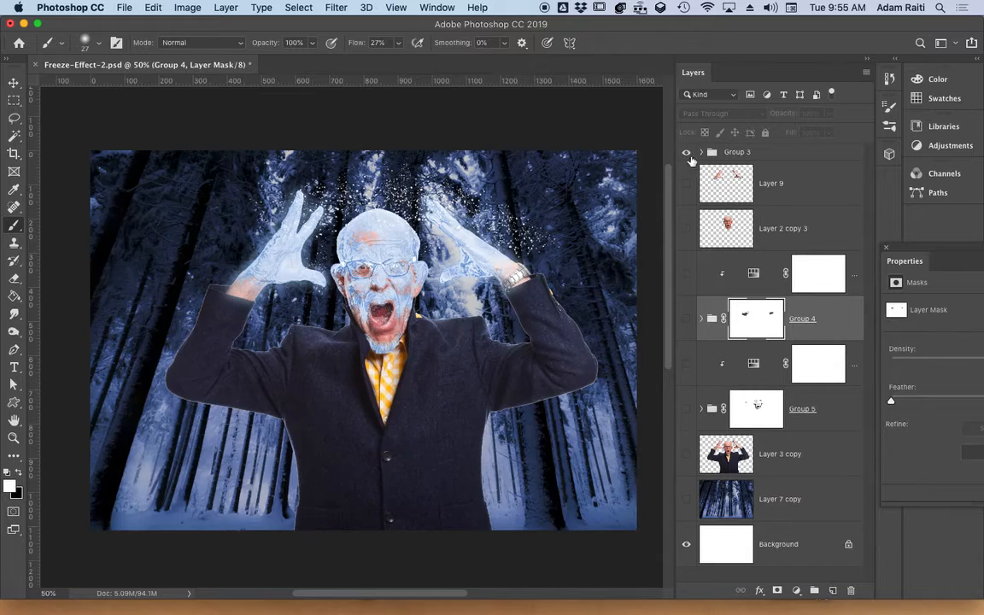
pyautogui.click(700, 153)
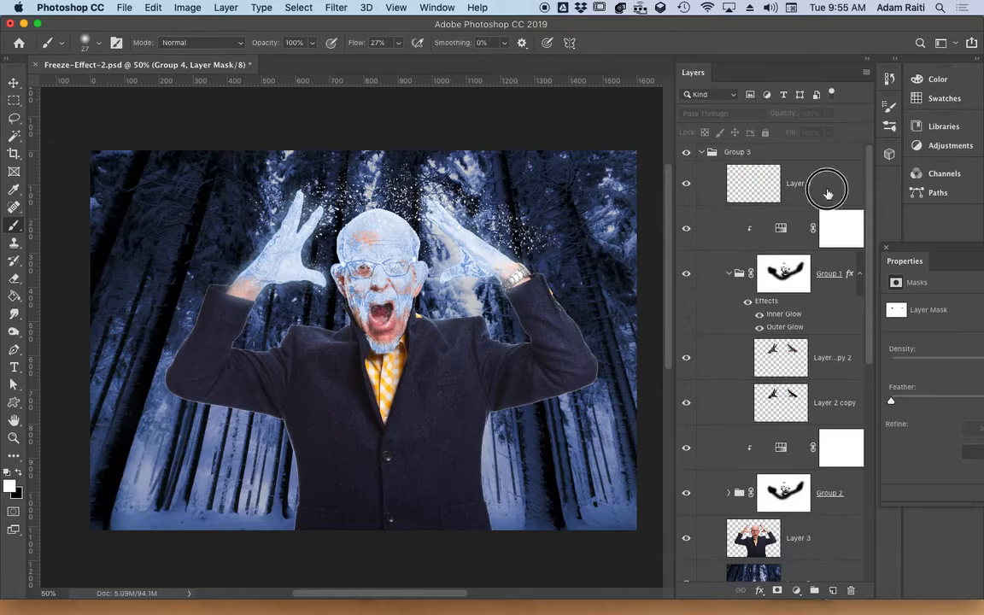
# Step: Select Layer 8 in Group 3 and toggle its visibility to compare the image with and without the snow specks
pyautogui.click(745, 176)
pyautogui.scroll(1, 393, 205)
pyautogui.scroll(1, 398, 214)
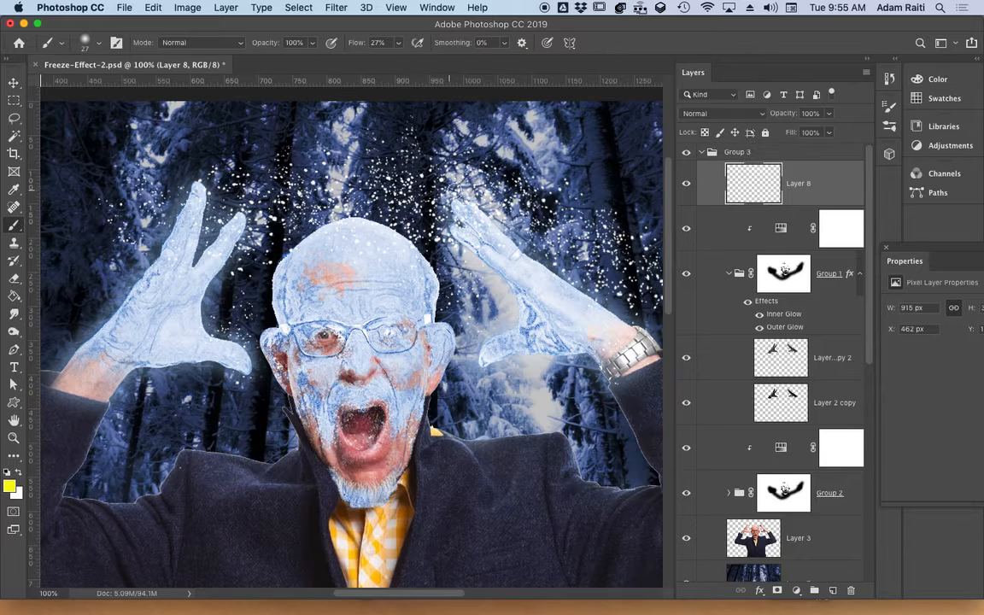
pyautogui.click(686, 184)
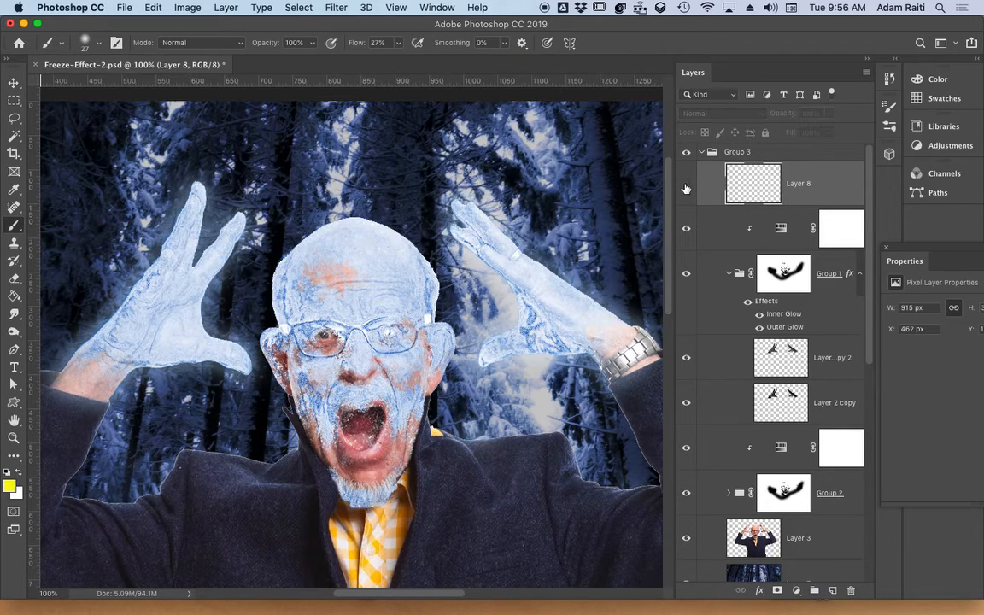
pyautogui.click(686, 185)
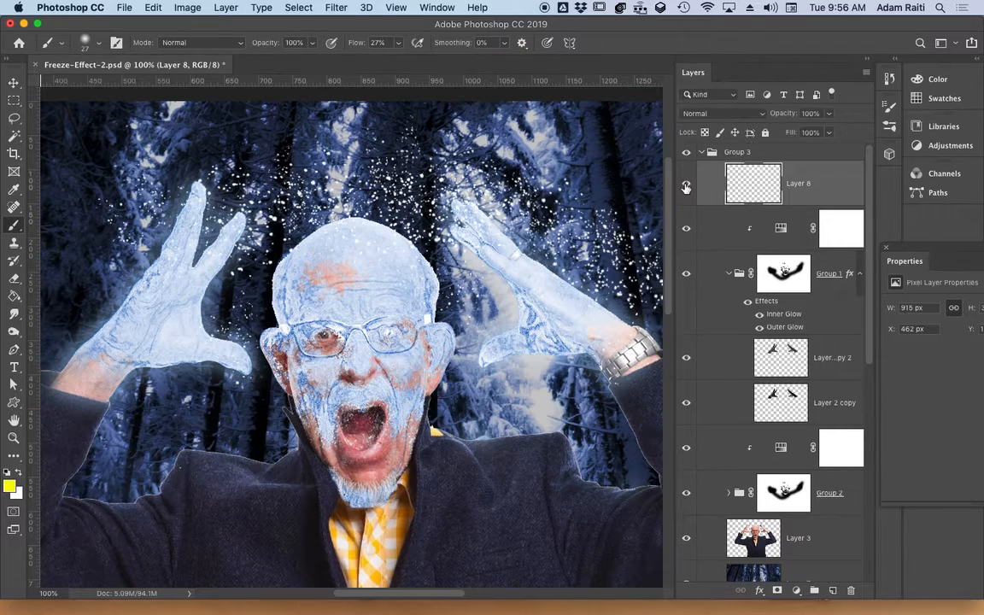
# Step: Choose the KYLE Bonus Chunky Charcoal brush at 15 px and make white the foreground color
pyautogui.rightClick(324, 167)
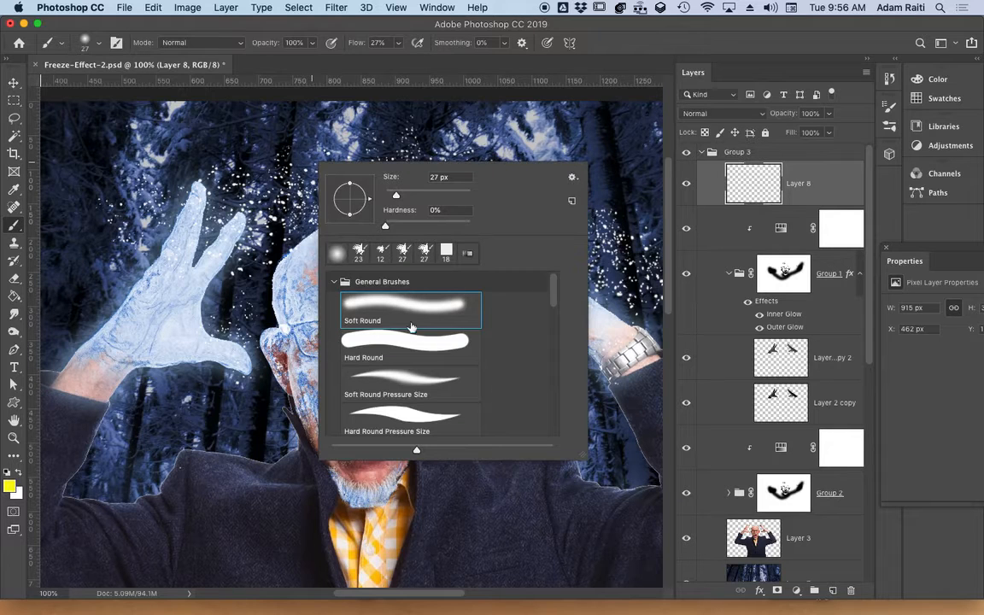
pyautogui.moveTo(555, 302); pyautogui.dragTo(553, 390)
pyautogui.scroll(-1, 557, 402)
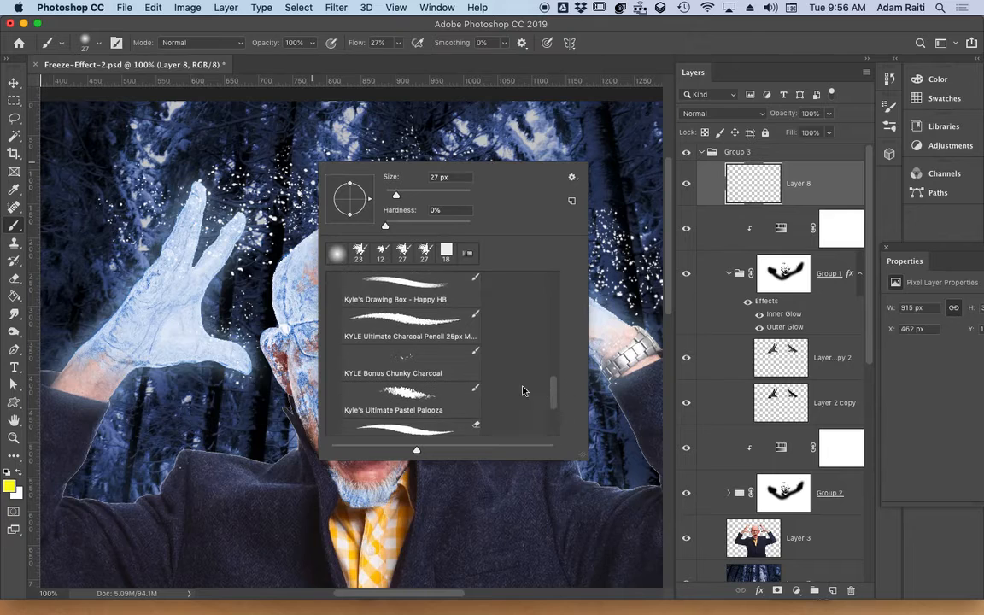
pyautogui.click(408, 360)
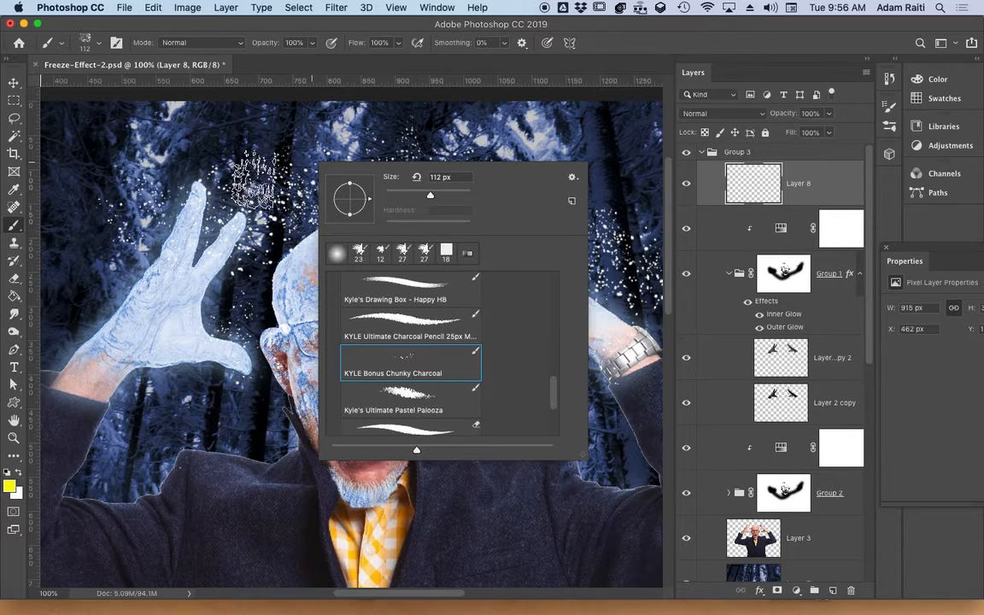
pyautogui.click(390, 194)
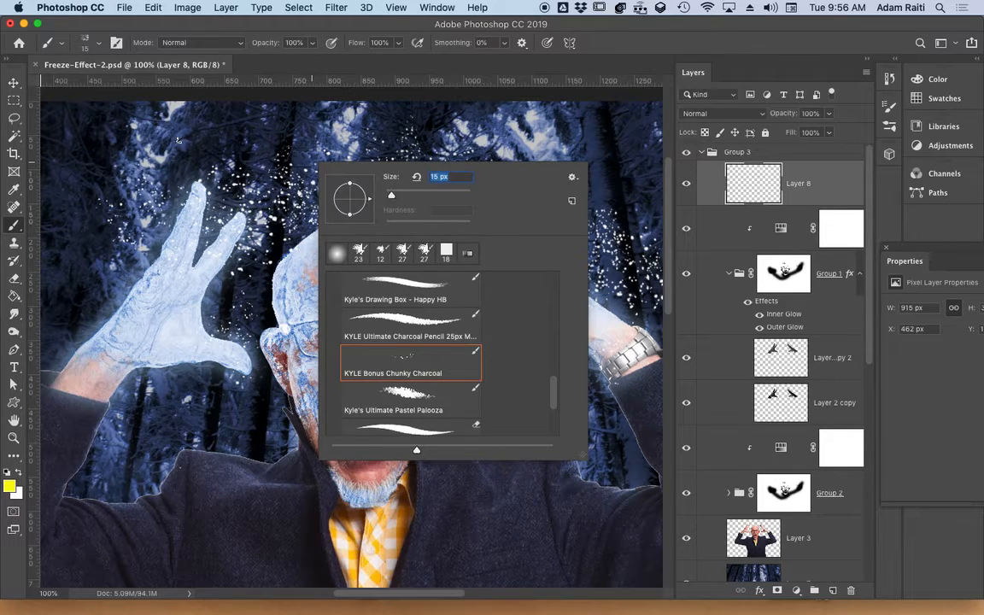
pyautogui.press('Return')
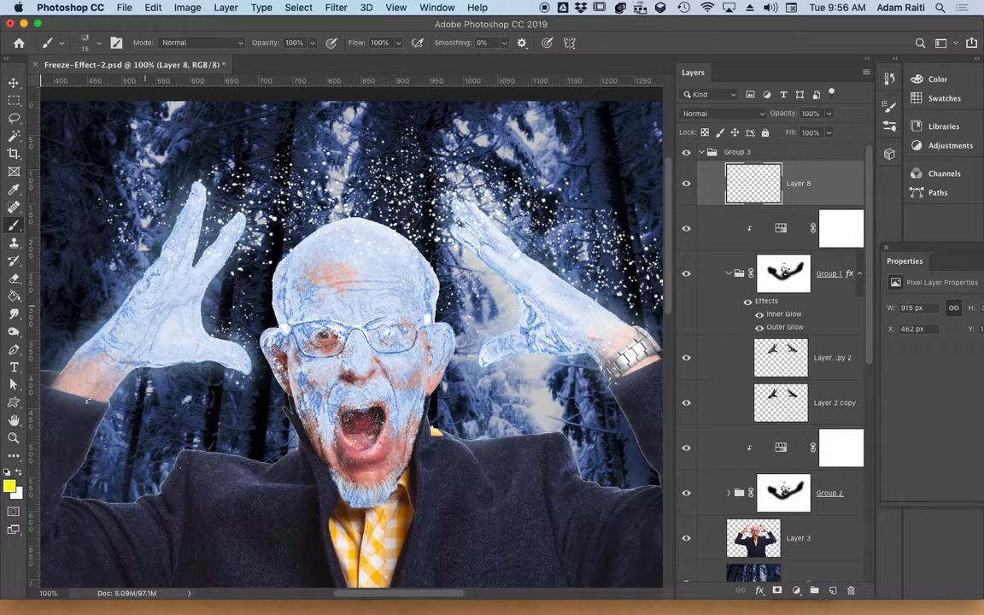
pyautogui.click(18, 472)
pyautogui.rightClick(274, 131)
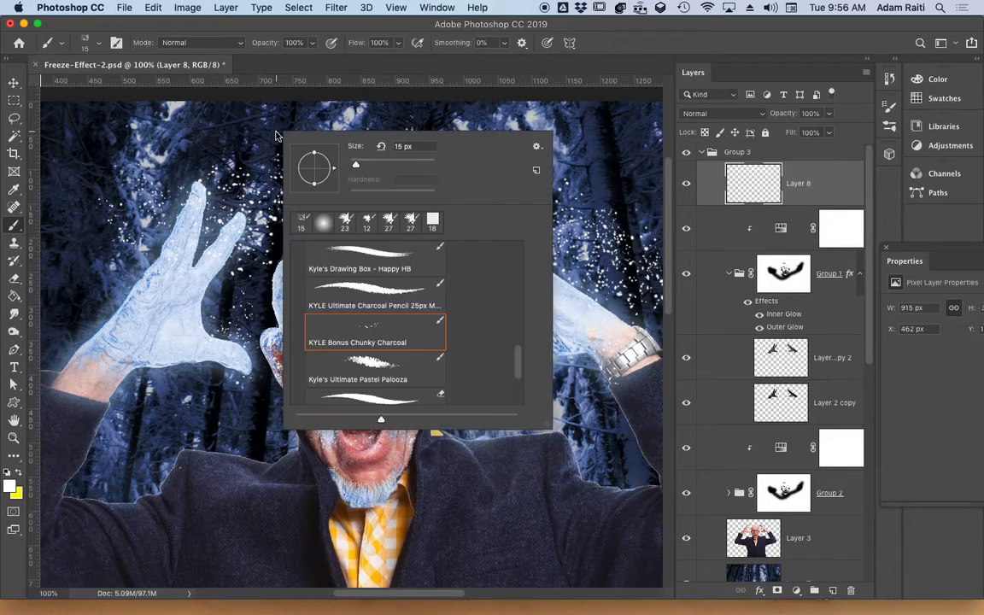
pyautogui.scroll(-5, 375, 321)
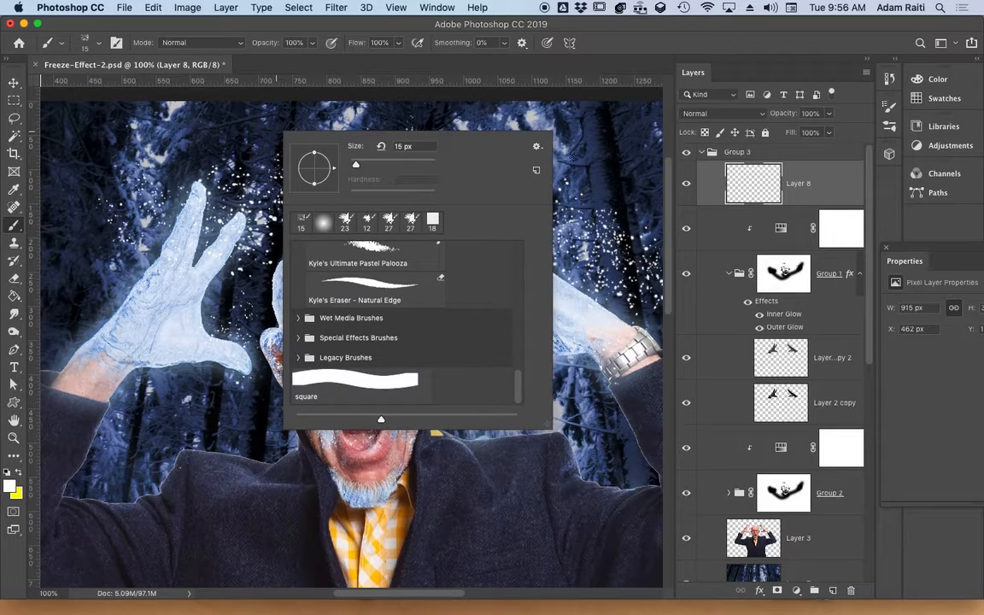
pyautogui.click(596, 142)
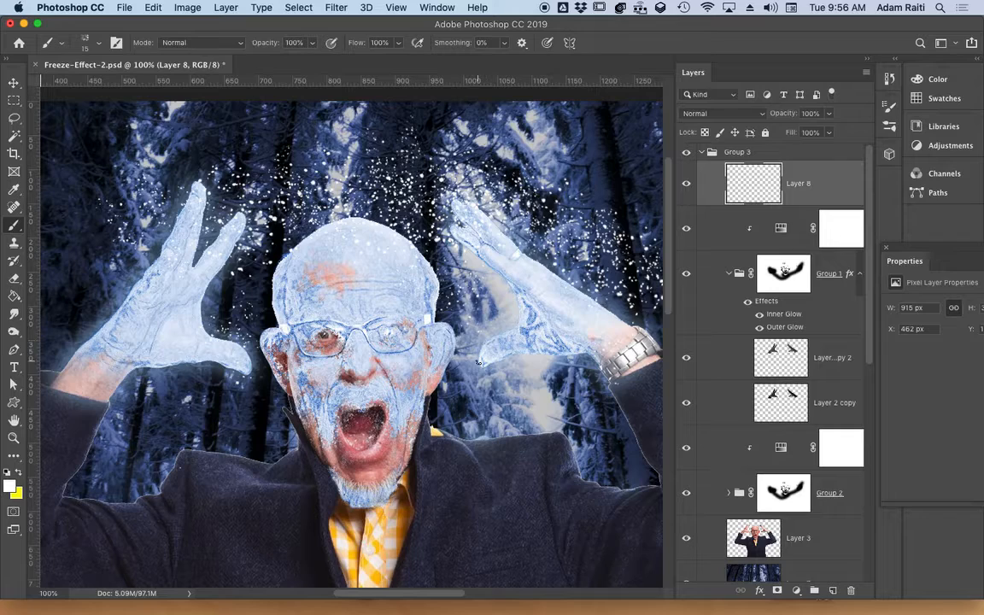
# Step: Select the Group 2 layer mask and set up a Soft Round brush at 9 px for working on the face
pyautogui.click(322, 427)
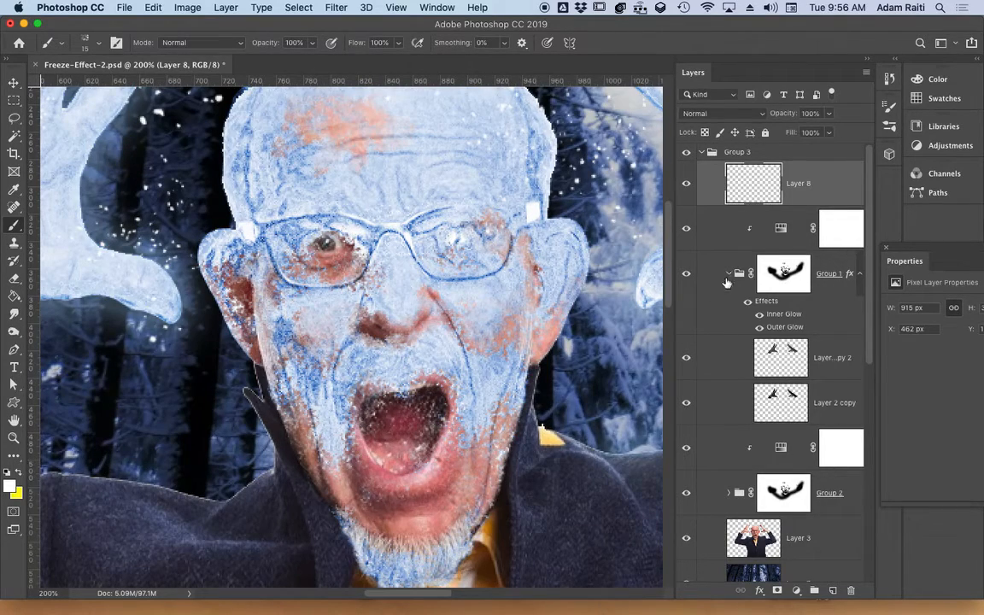
pyautogui.click(783, 493)
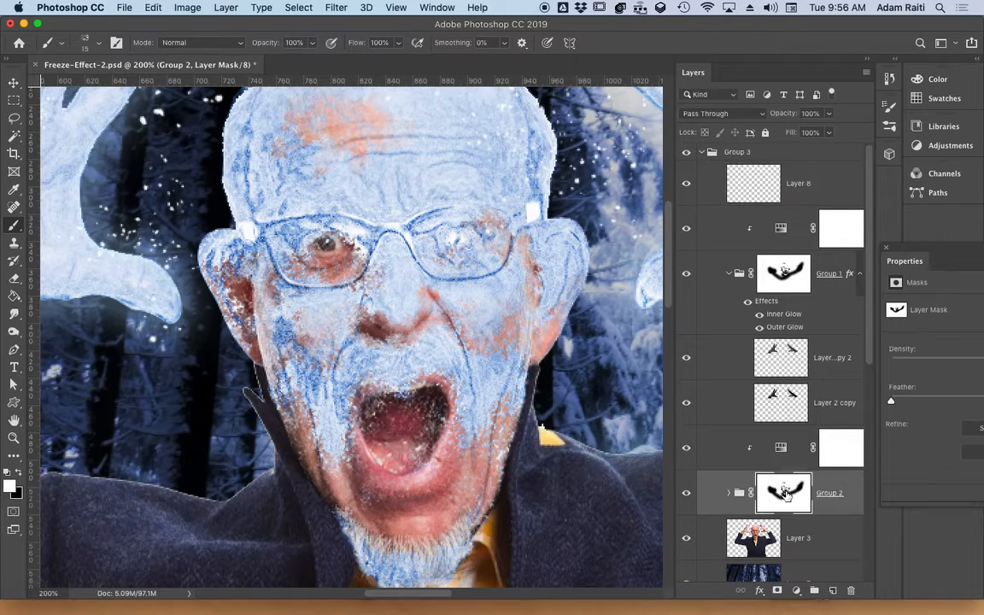
pyautogui.rightClick(408, 418)
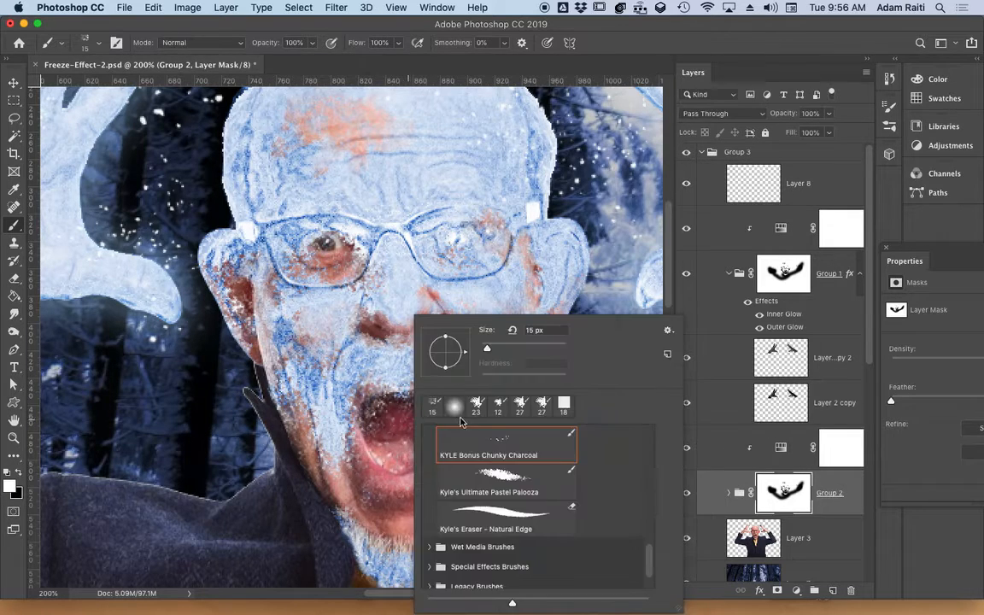
pyautogui.click(455, 409)
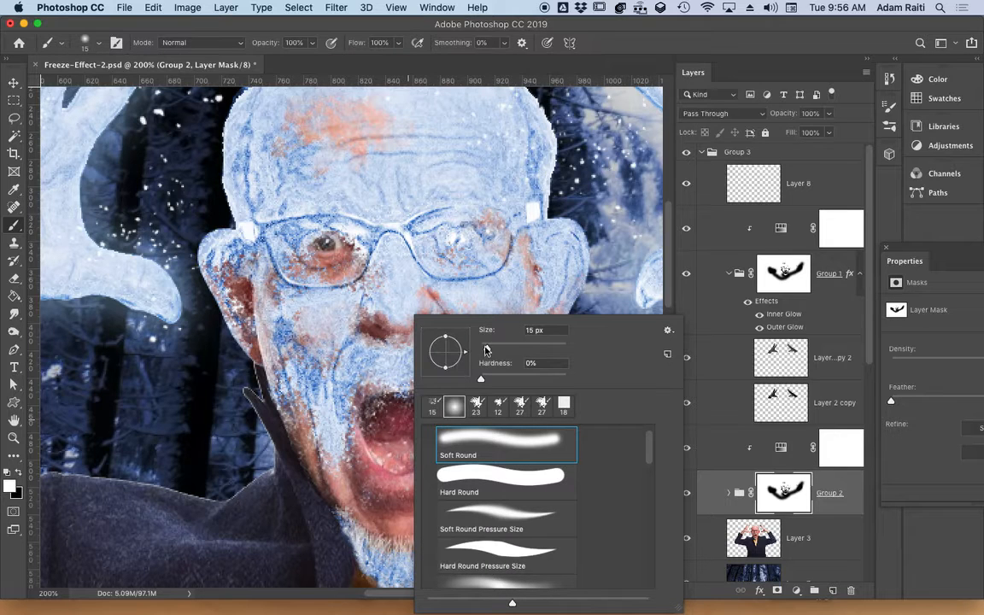
pyautogui.click(345, 371)
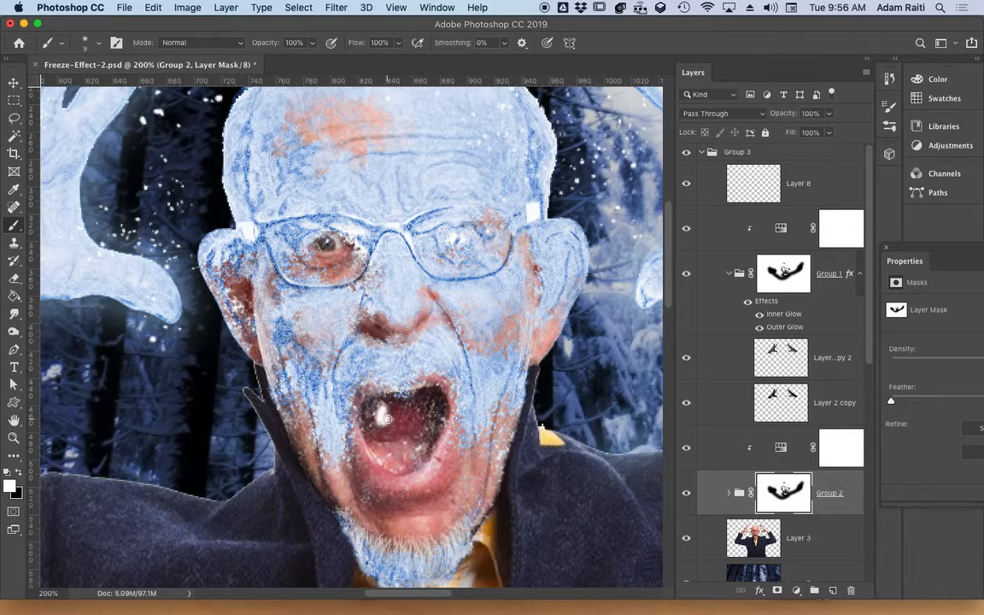
# Step: Paint black on the Group 2 mask inside the open mouth to remove the ice specks
pyautogui.click(387, 418)
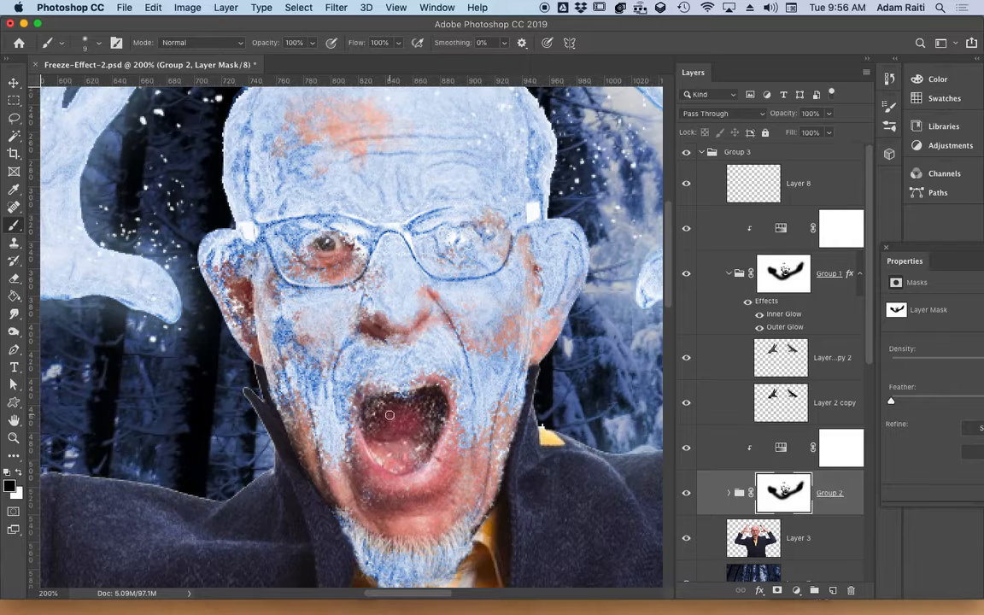
pyautogui.moveTo(372, 405)
pyautogui.mouseDown()
pyautogui.moveTo(426, 392)
pyautogui.moveTo(438, 399)
pyautogui.moveTo(416, 460)
pyautogui.moveTo(400, 468)
pyautogui.moveTo(376, 453)
pyautogui.moveTo(371, 418)
pyautogui.moveTo(379, 433)
pyautogui.moveTo(408, 403)
pyautogui.moveTo(388, 407)
pyautogui.moveTo(398, 415)
pyautogui.moveTo(424, 406)
pyautogui.moveTo(426, 413)
pyautogui.moveTo(415, 400)
pyautogui.moveTo(400, 430)
pyautogui.moveTo(390, 426)
pyautogui.moveTo(394, 447)
pyautogui.moveTo(385, 446)
pyautogui.moveTo(411, 456)
pyautogui.moveTo(438, 405)
pyautogui.moveTo(406, 433)
pyautogui.moveTo(404, 455)
pyautogui.moveTo(419, 442)
pyautogui.moveTo(405, 464)
pyautogui.moveTo(375, 451)
pyautogui.moveTo(367, 407)
pyautogui.moveTo(438, 399)
pyautogui.moveTo(444, 409)
pyautogui.moveTo(411, 458)
pyautogui.mouseUp()
# Step: Lower the brush flow to 12% and paint white on the Group 2 mask along the lower lip to bring back some ice
pyautogui.press('x')
pyautogui.rightClick(422, 433)
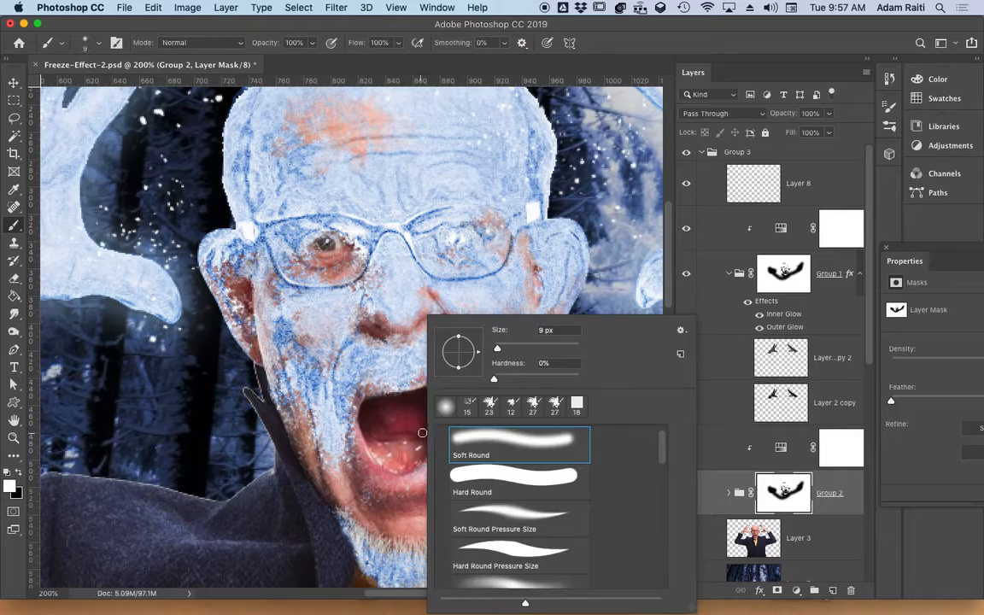
pyautogui.click(348, 35)
pyautogui.moveTo(348, 38)
pyautogui.mouseDown()
pyautogui.moveTo(354, 44)
pyautogui.moveTo(282, 43)
pyautogui.mouseUp()
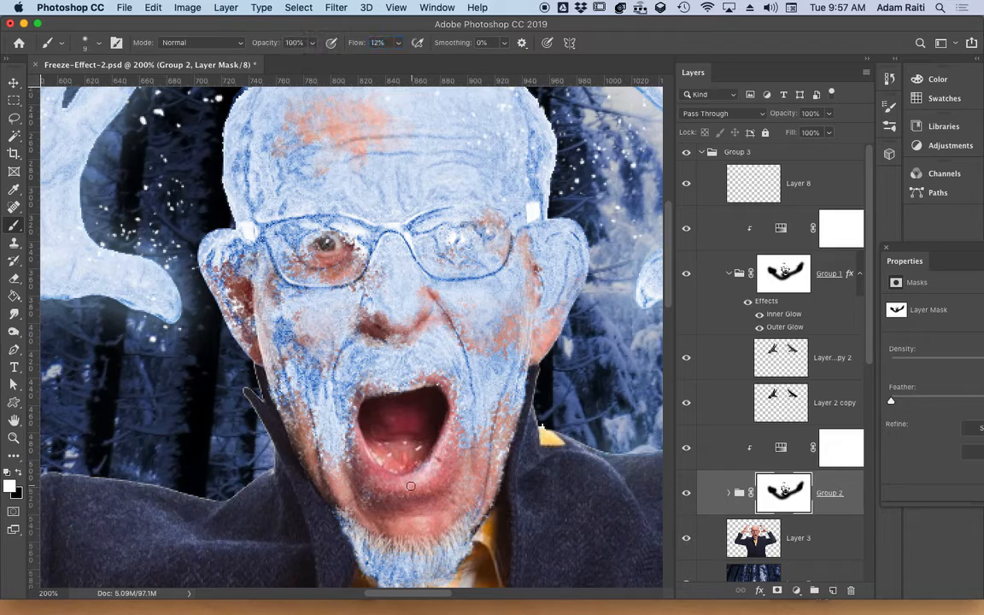
pyautogui.moveTo(410, 486)
pyautogui.mouseDown()
pyautogui.moveTo(420, 483)
pyautogui.moveTo(388, 494)
pyautogui.moveTo(413, 494)
pyautogui.moveTo(435, 468)
pyautogui.moveTo(441, 474)
pyautogui.moveTo(437, 465)
pyautogui.moveTo(404, 494)
pyautogui.moveTo(435, 484)
pyautogui.mouseUp()
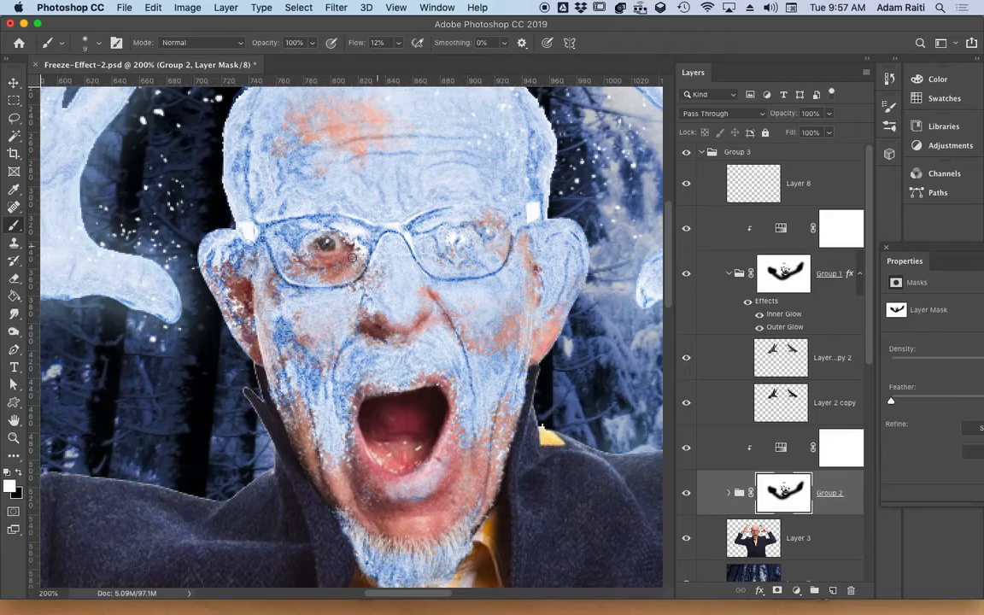
pyautogui.keyDown('alt'); pyautogui.click(457, 328); pyautogui.keyUp('alt')
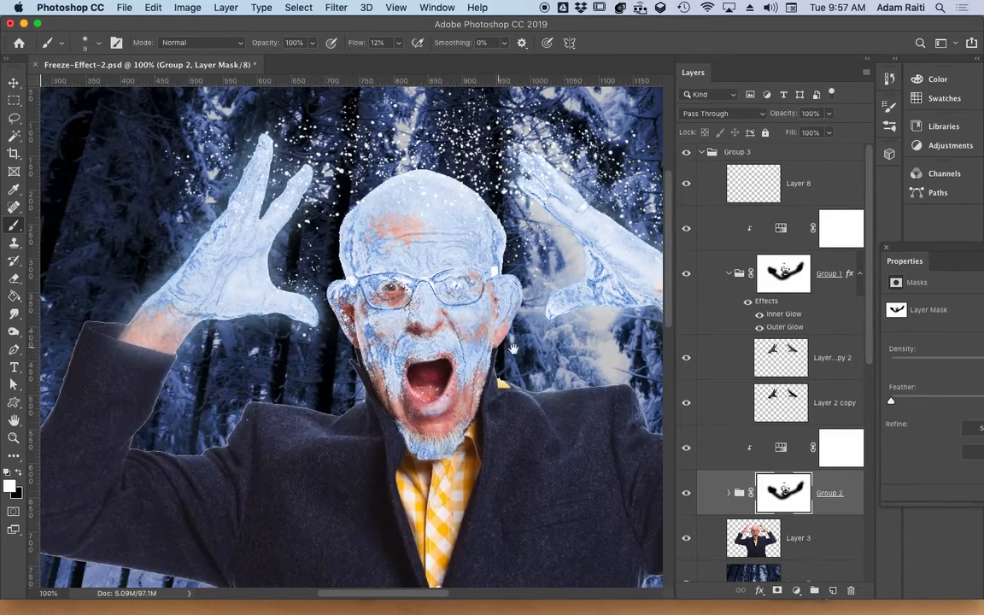
pyautogui.moveTo(514, 350); pyautogui.dragTo(481, 381)
pyautogui.keyDown('alt'); pyautogui.click(454, 357); pyautogui.keyUp('alt')
pyautogui.keyDown('alt'); pyautogui.click(403, 355); pyautogui.keyUp('alt')
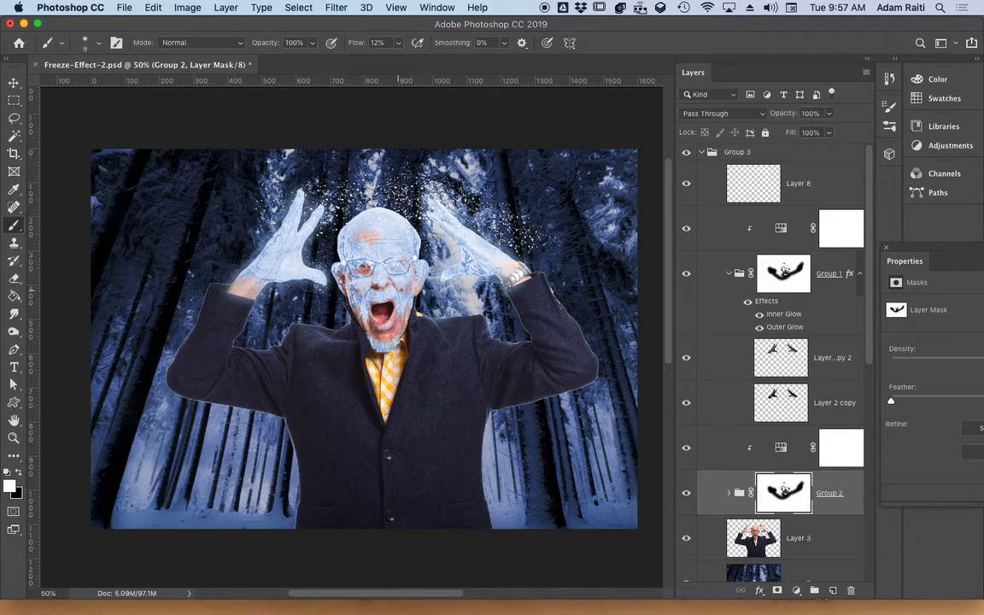
pyautogui.scroll(5, 331, 238)
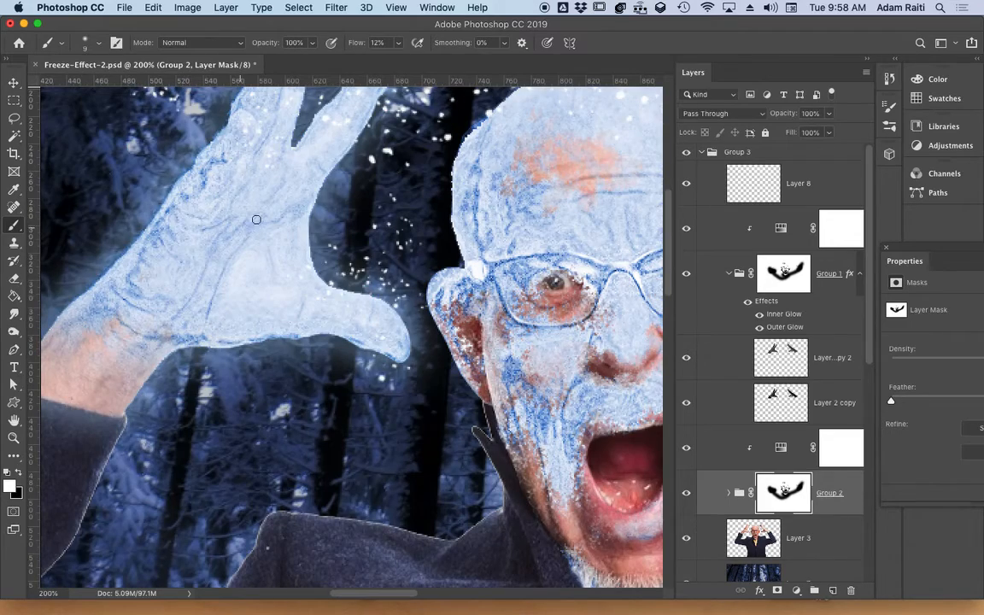
pyautogui.scroll(2, 368, 171)
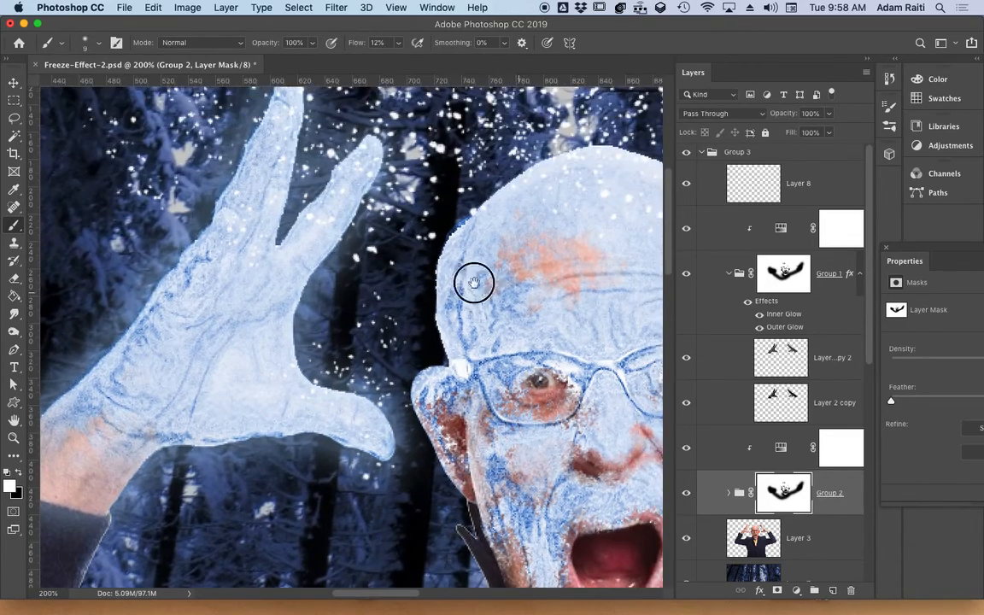
# Step: Try the Soft Light blend mode on the Layer 2 copy hands layer in Group 1, with opacity lowered to 87%
pyautogui.hscroll(5, 472, 280)
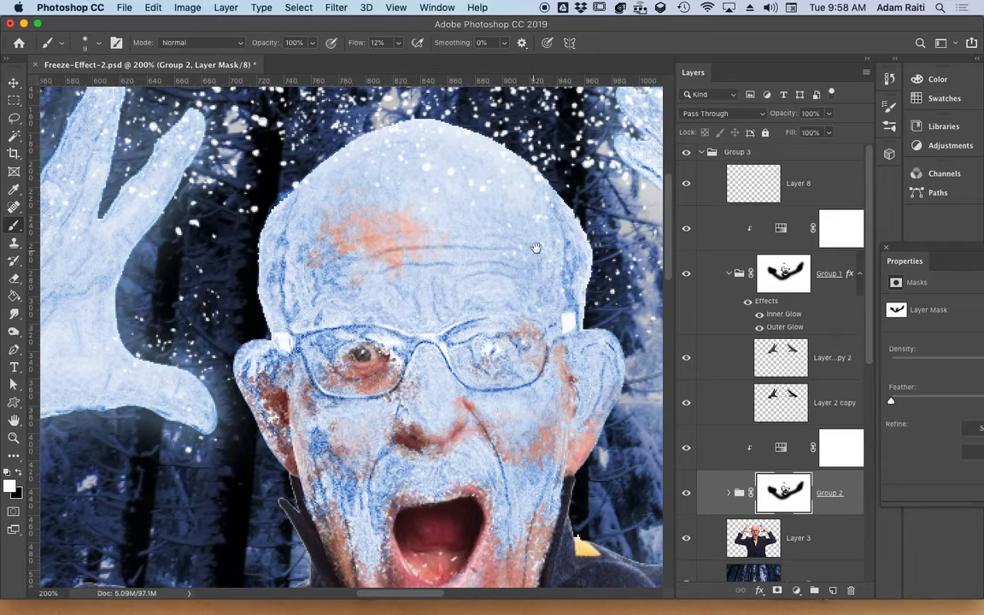
pyautogui.keyDown('alt'); pyautogui.click(479, 308); pyautogui.keyUp('alt')
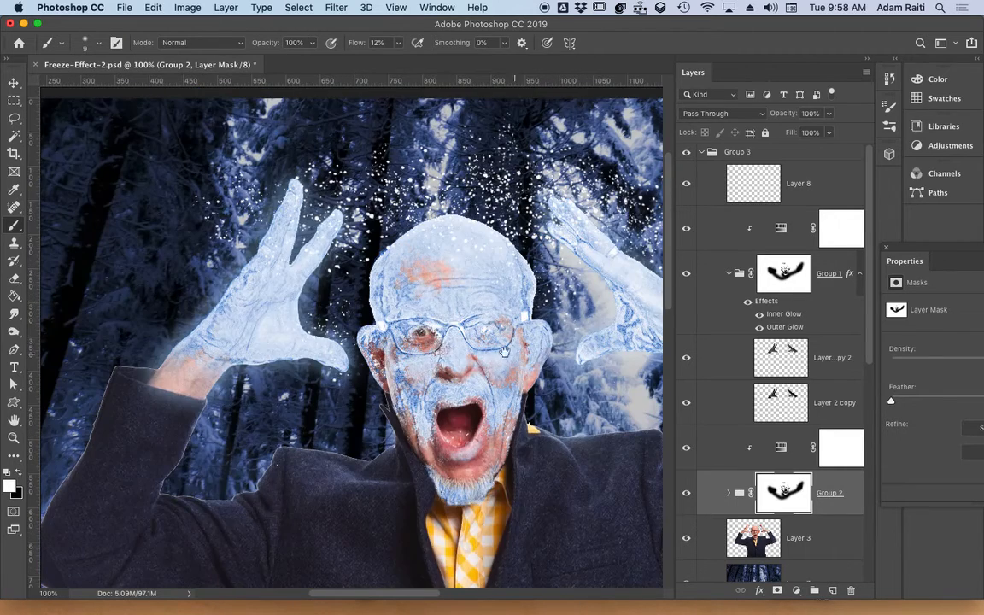
pyautogui.moveTo(549, 378); pyautogui.dragTo(446, 329)
pyautogui.press('super+r')
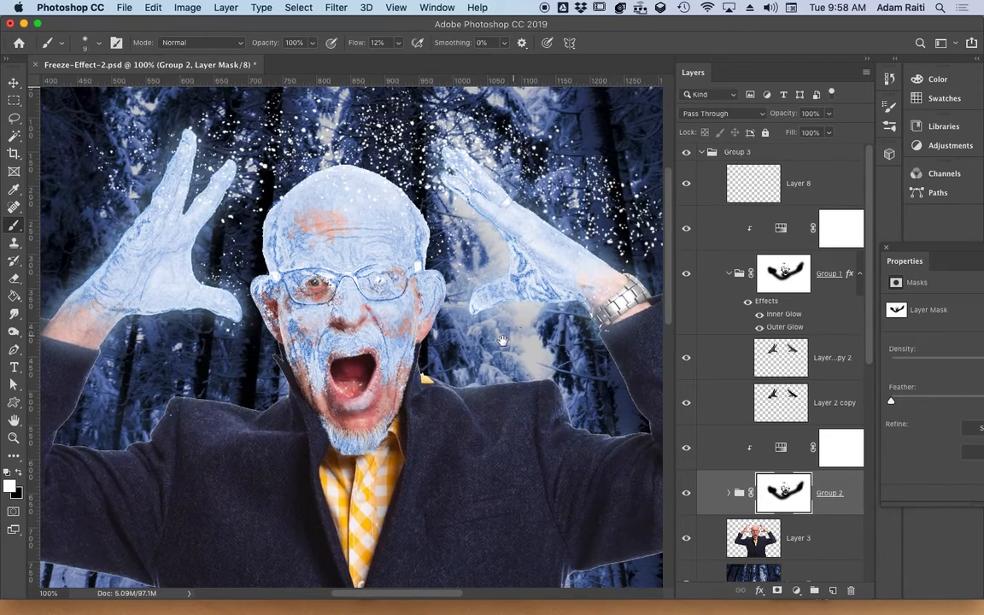
pyautogui.scroll(-4, 745, 485)
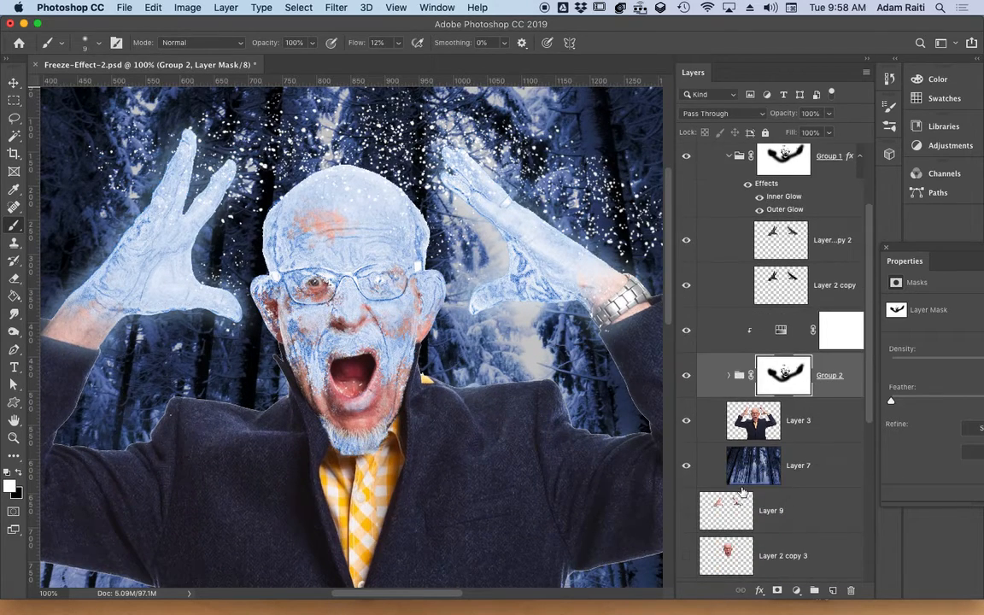
pyautogui.click(733, 340)
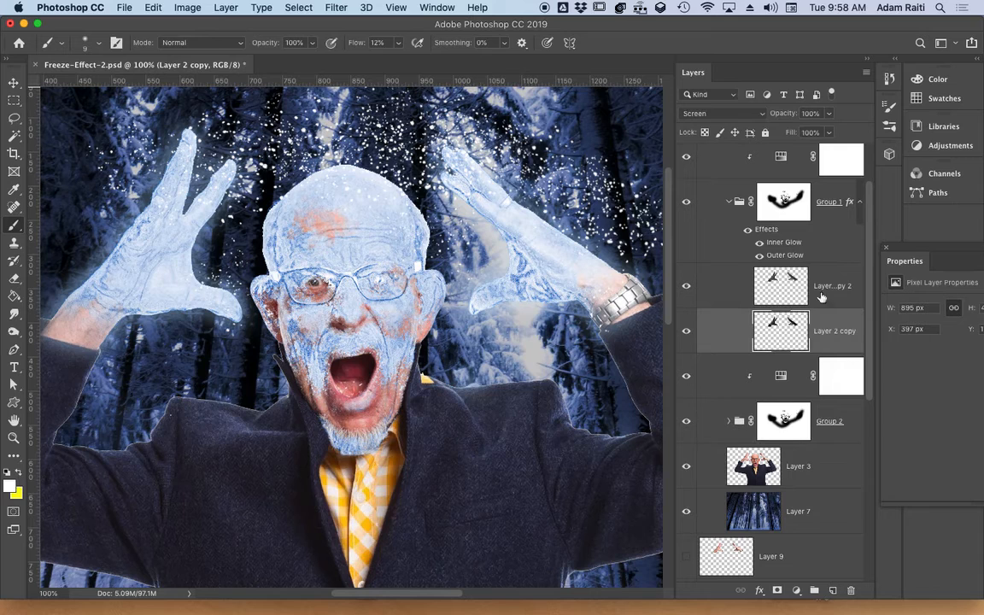
pyautogui.click(756, 118)
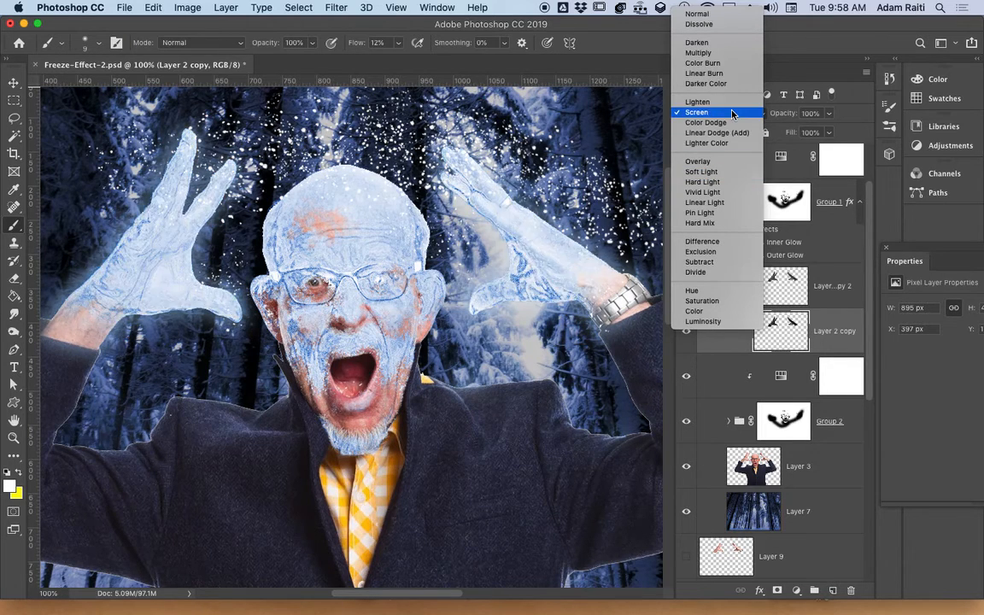
pyautogui.click(725, 176)
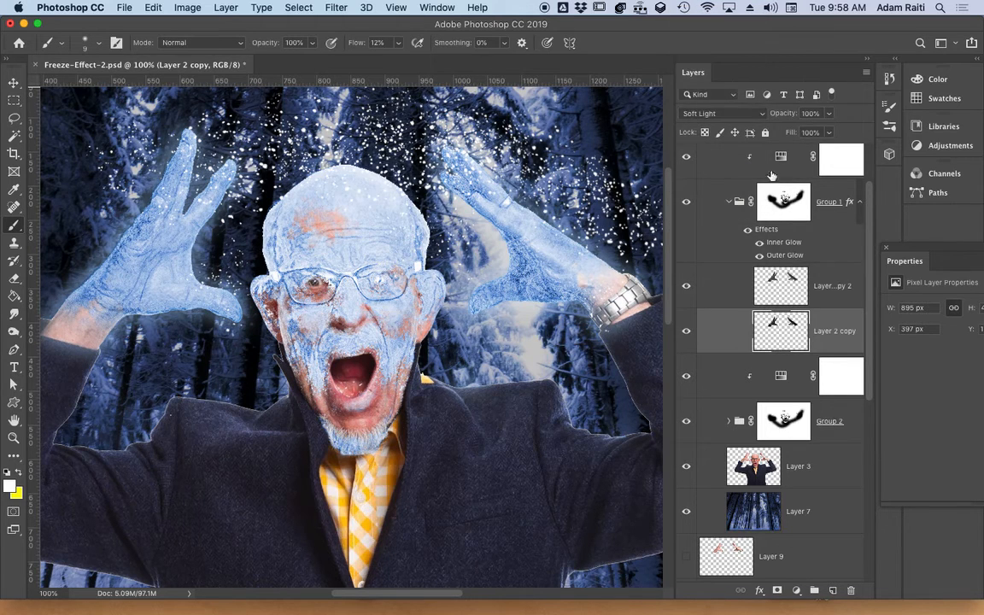
pyautogui.moveTo(780, 115); pyautogui.dragTo(759, 116)
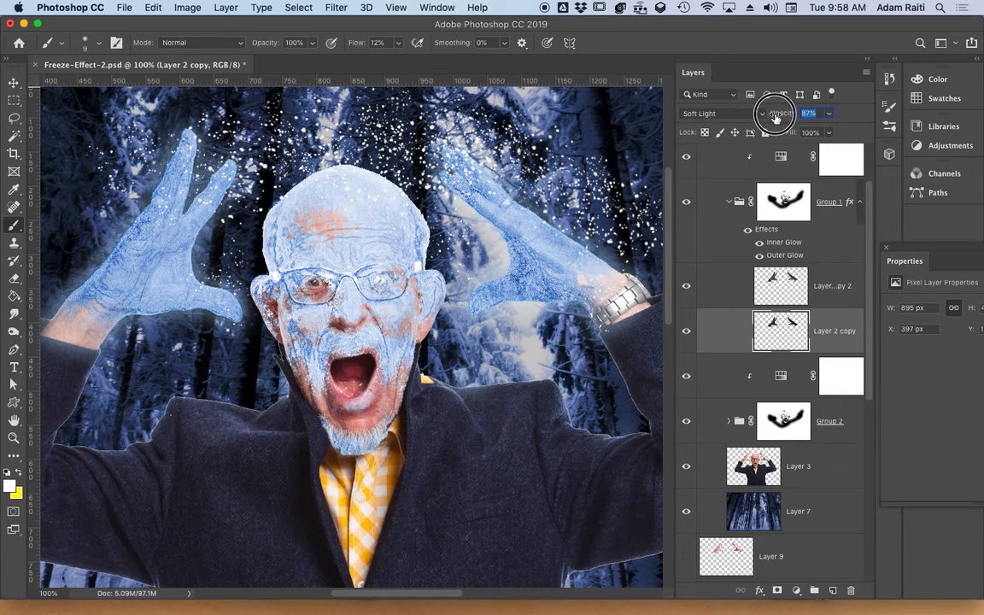
# Step: Undo the opacity and blend mode changes on Layer 2 copy
pyautogui.press('super+z')
pyautogui.press('super+z')
pyautogui.press('super+z')
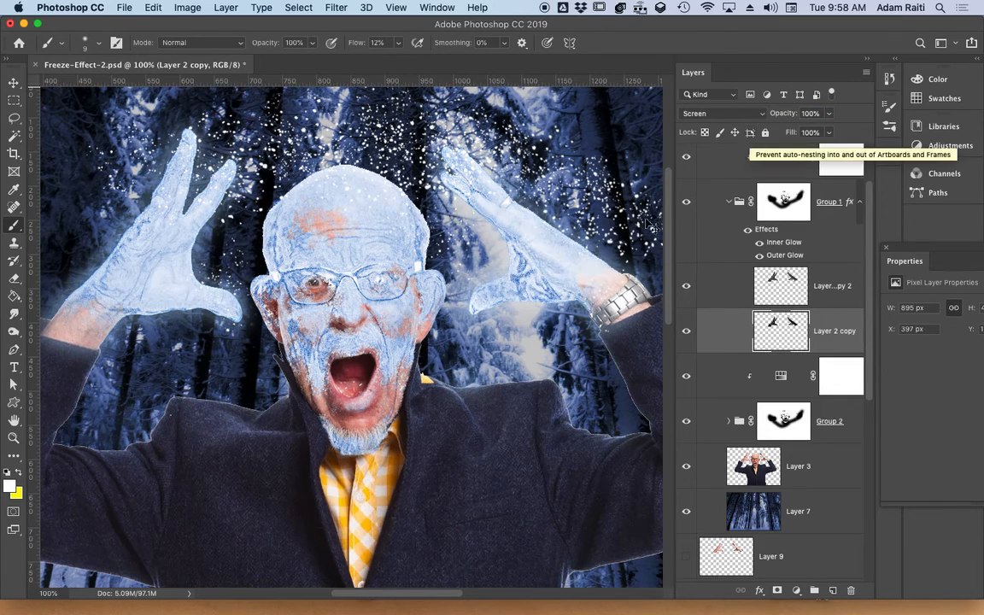